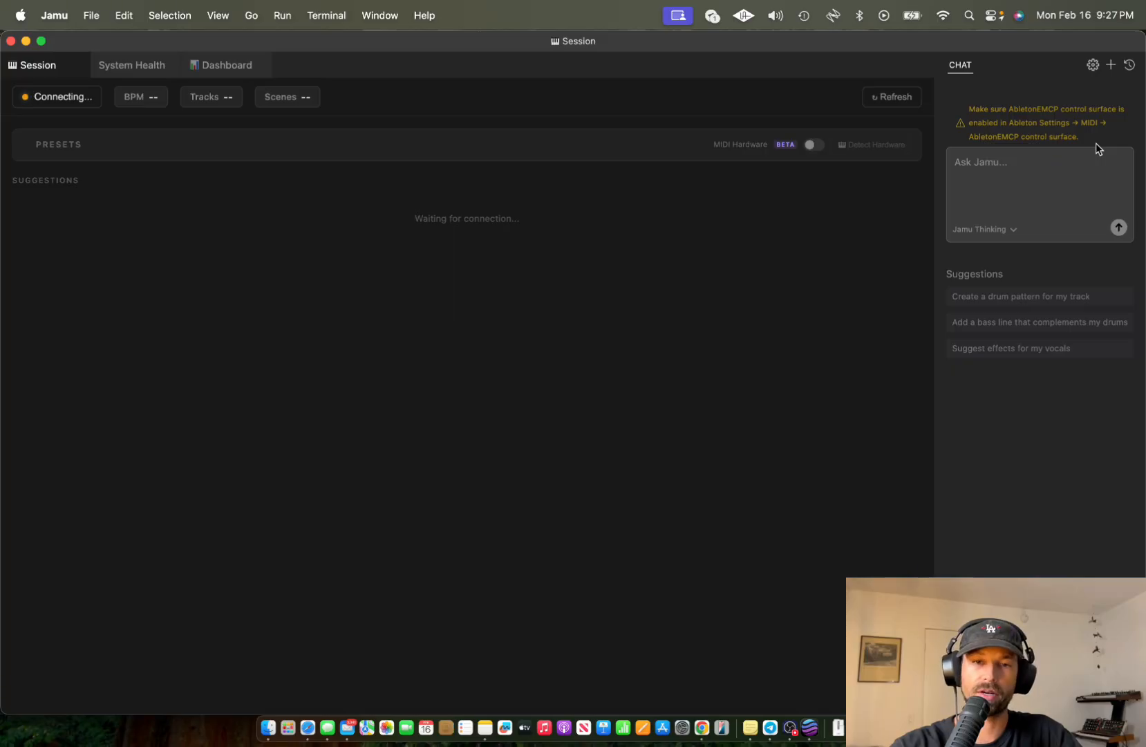
Narrow the Jamu window to uncover the Applications folder and launch Ableton Live 12 Suite from it
{"action": "left_click_drag", "start_coordinate": [1096, 143], "coordinate": [960, 113]}
{"action": "left_click", "coordinate": [959, 114]}
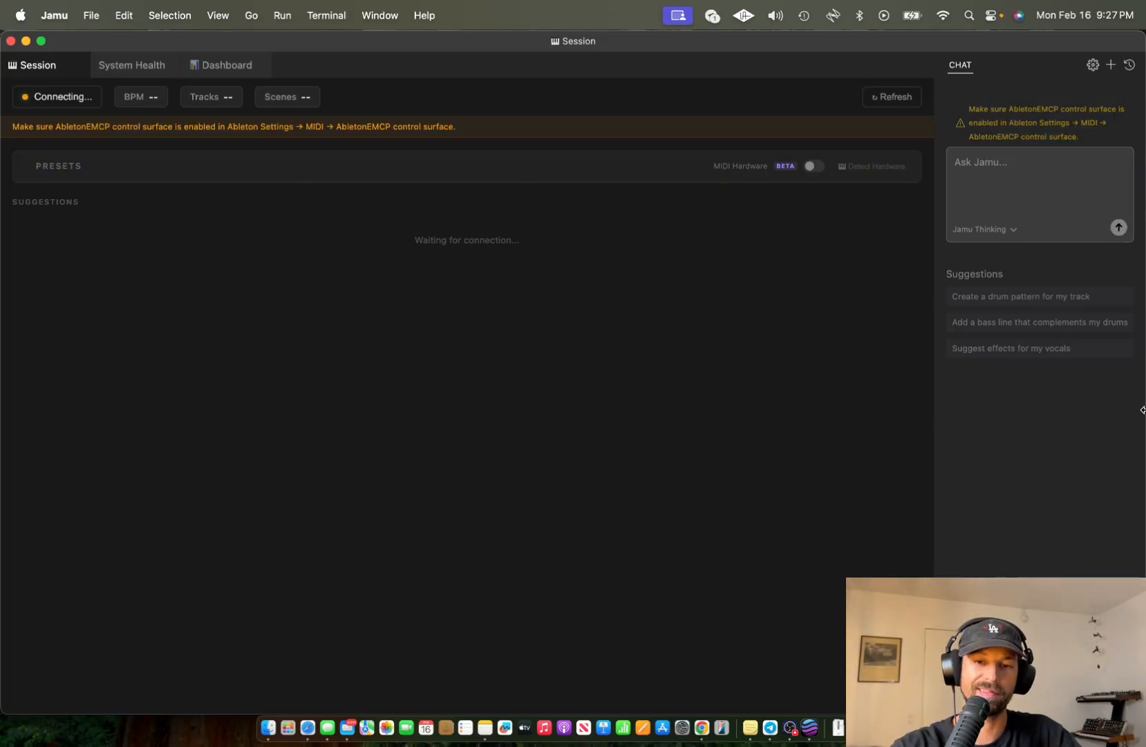
{"action": "left_click_drag", "start_coordinate": [1145, 409], "coordinate": [641, 413]}
{"action": "scroll", "coordinate": [872, 161], "scroll_direction": "up", "scroll_amount": 10}
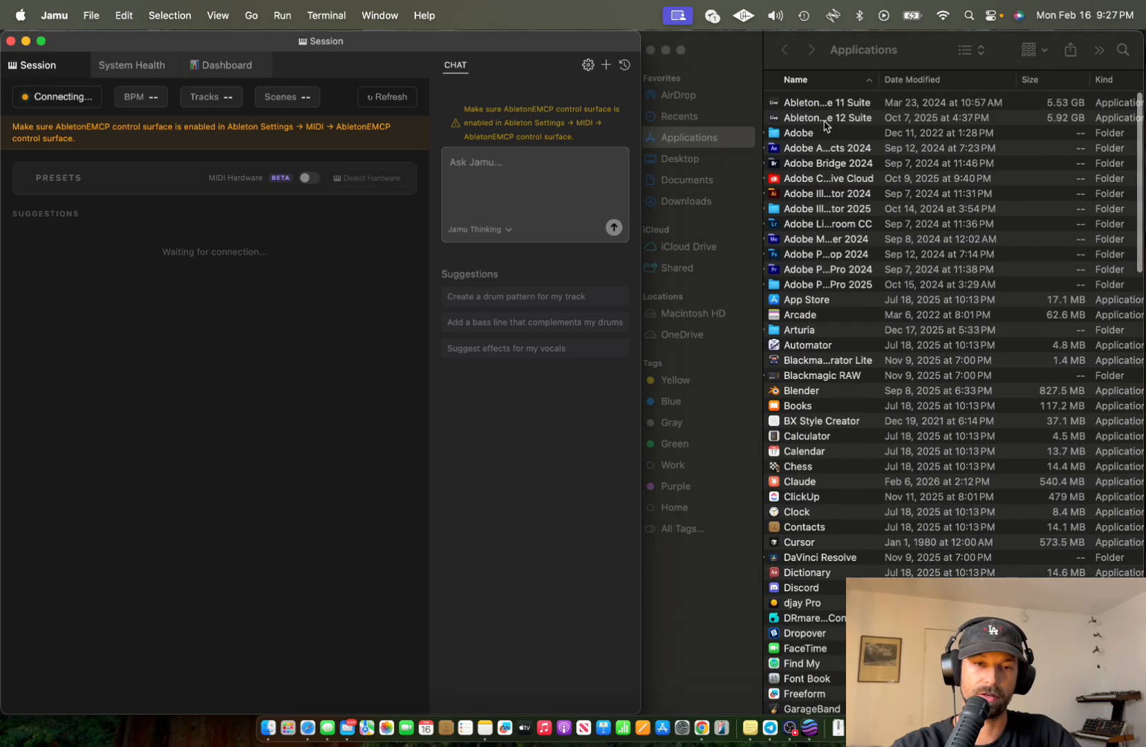
{"action": "double_click", "coordinate": [829, 121]}
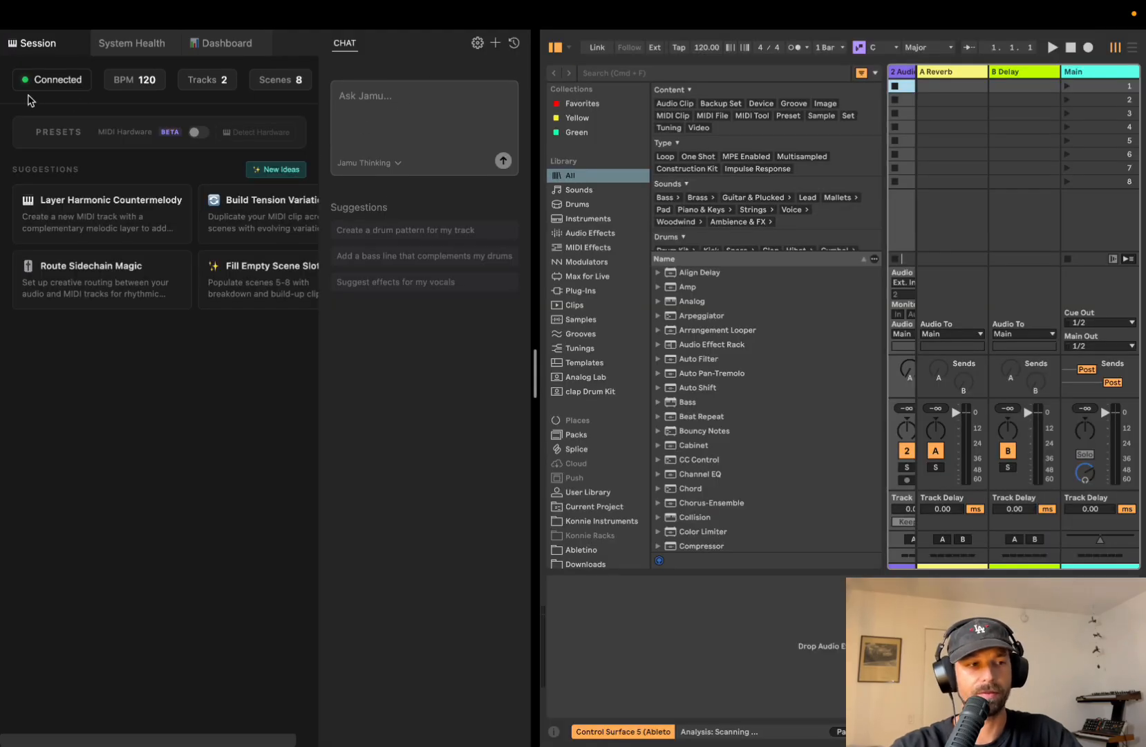
Select AbletonEMCP as control surface 5 in Live's Link, Tempo & MIDI settings and close the settings
{"action": "mouse_move", "coordinate": [577, 2]}
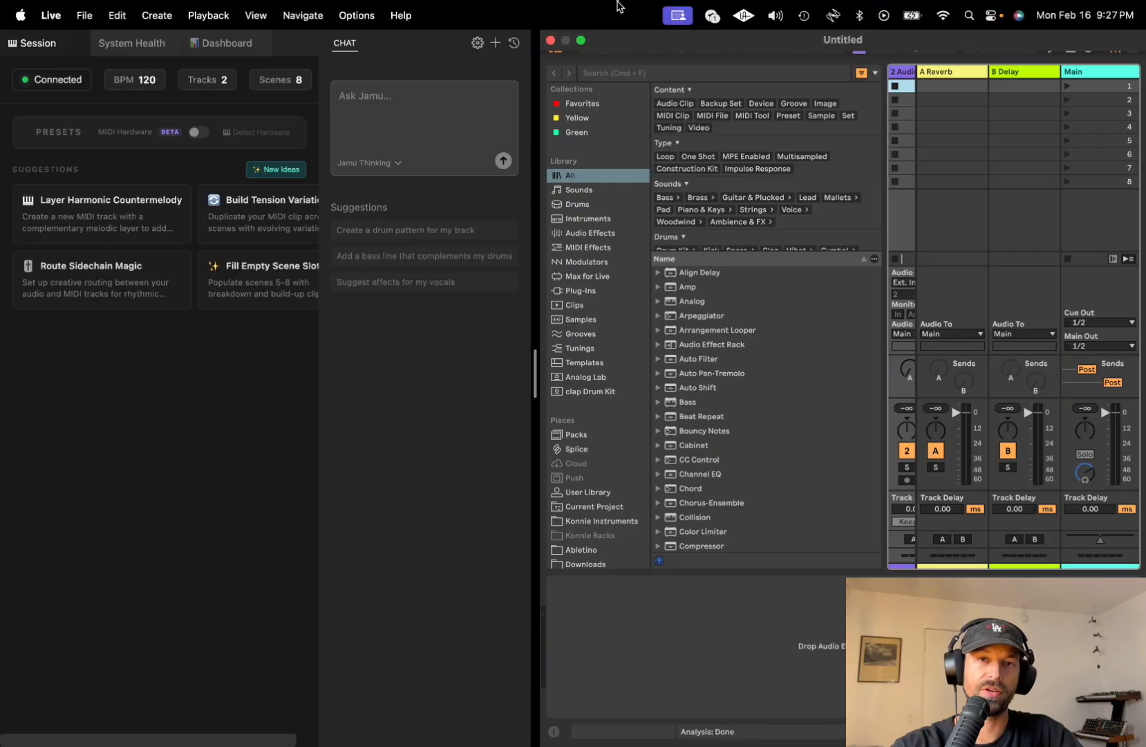
{"action": "left_click", "coordinate": [78, 10]}
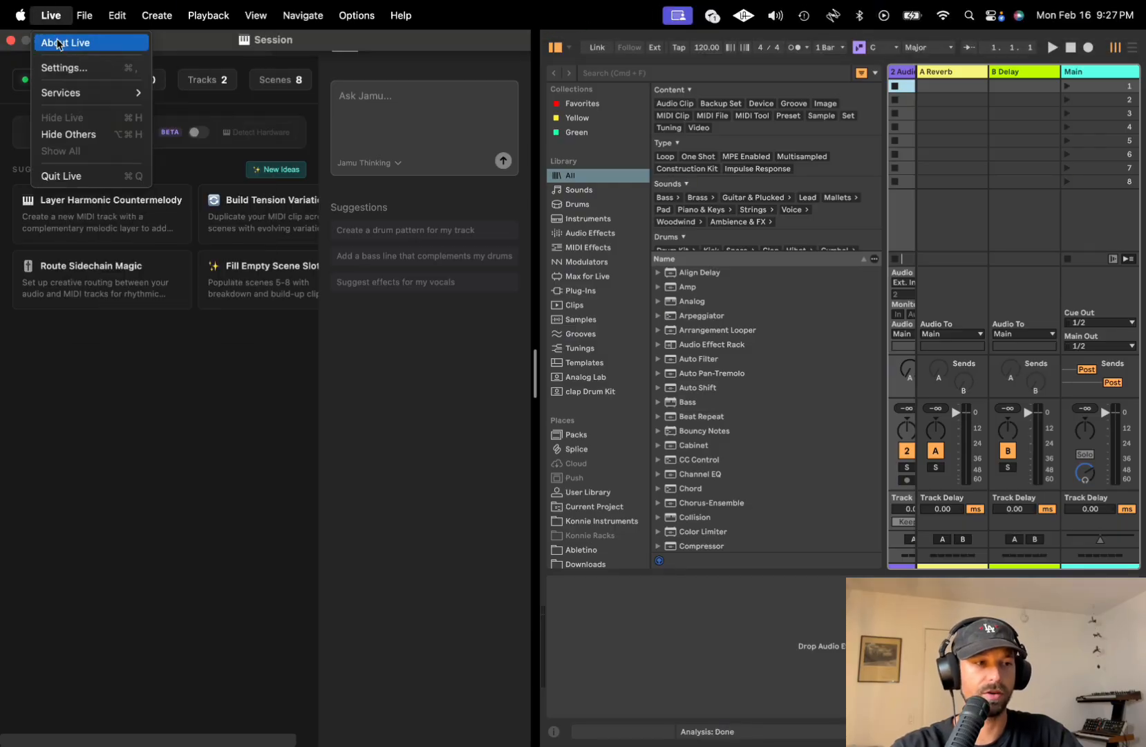
{"action": "left_click", "coordinate": [60, 67]}
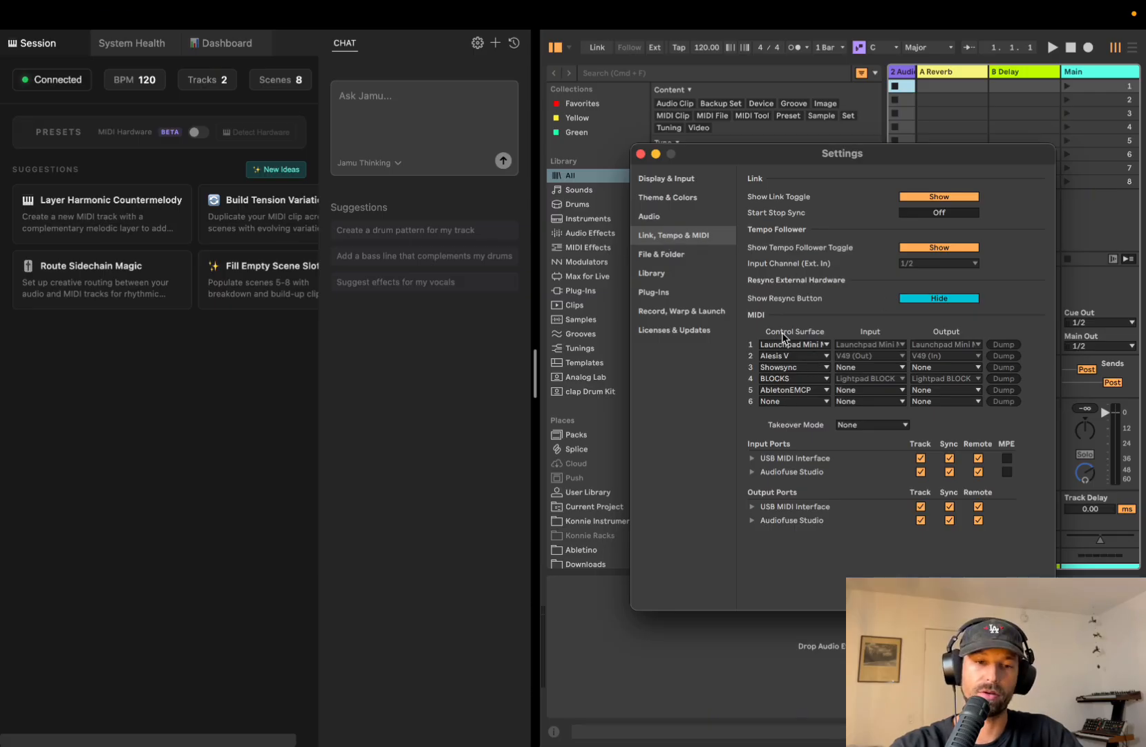
{"action": "left_click", "coordinate": [790, 391]}
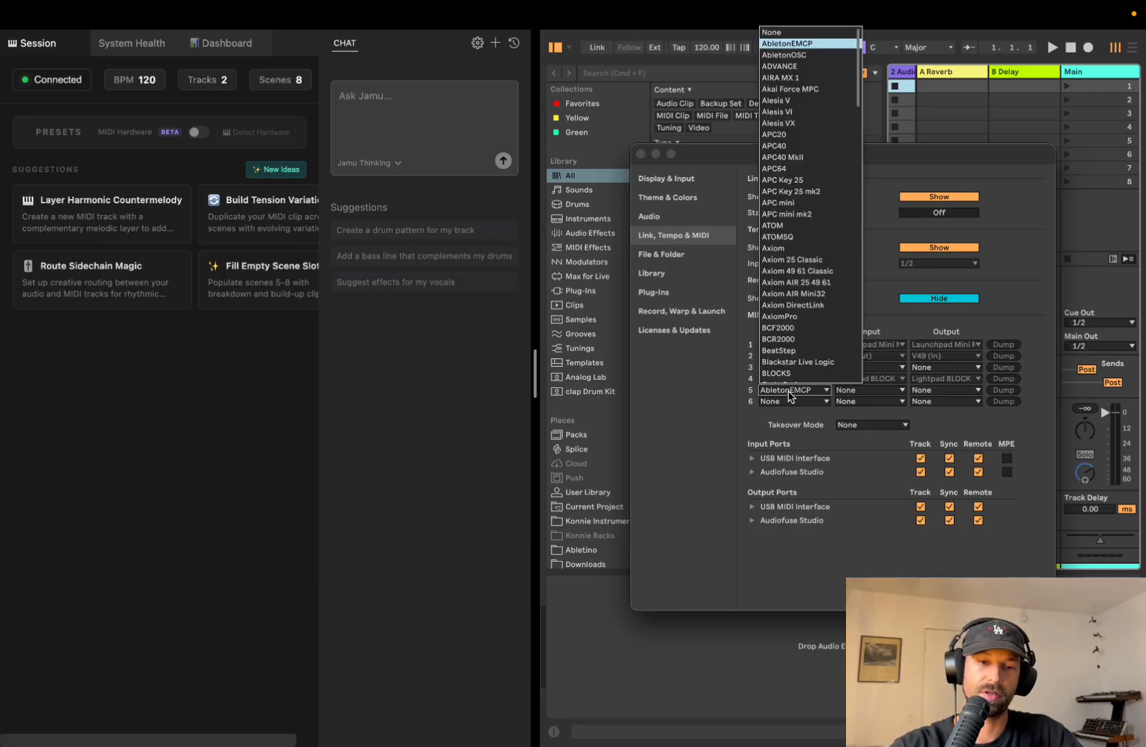
{"action": "left_click", "coordinate": [804, 45]}
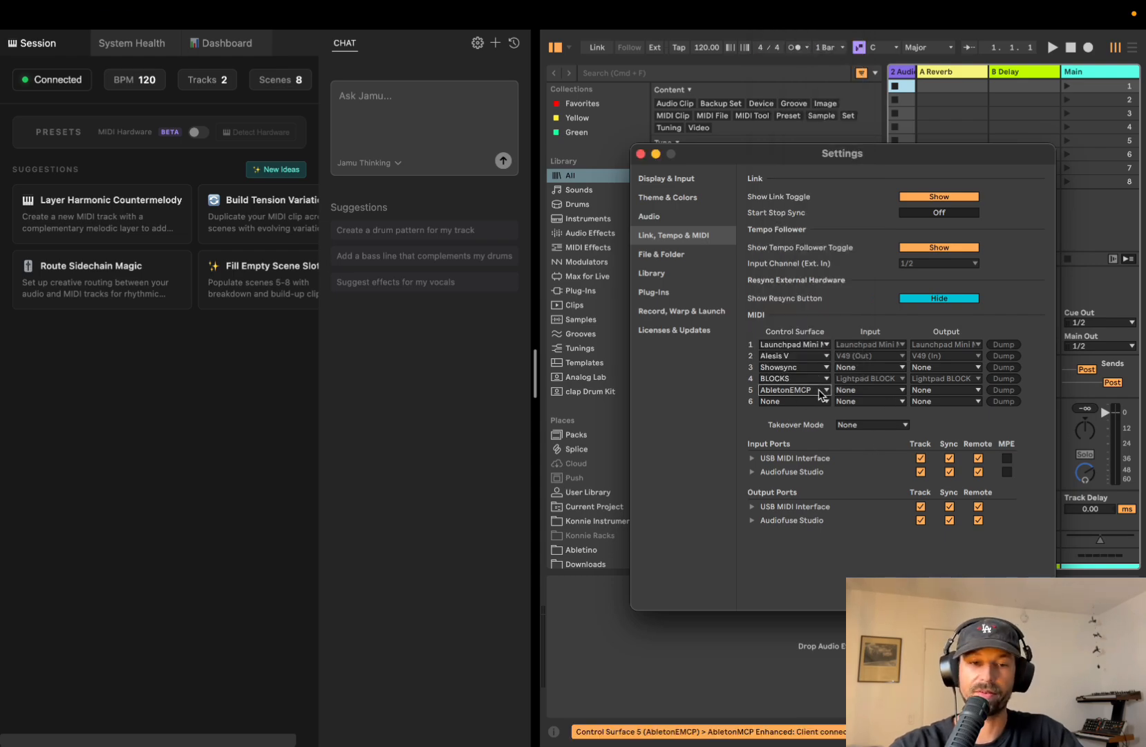
{"action": "left_click", "coordinate": [641, 153]}
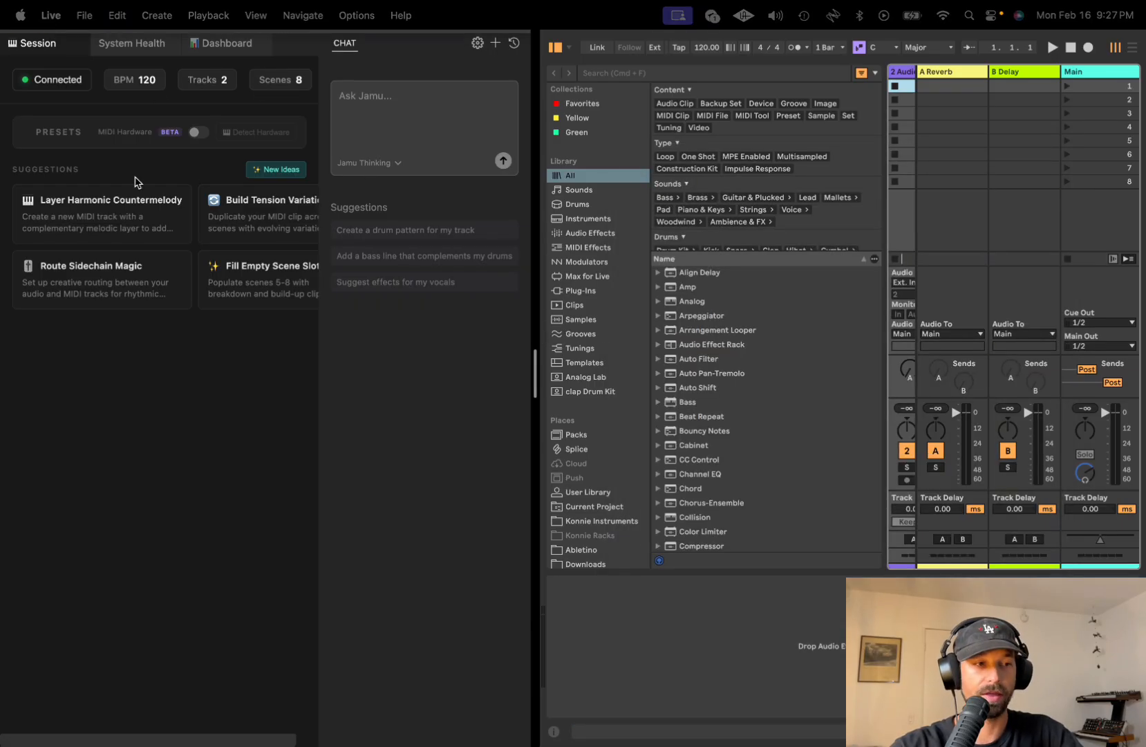
Draft the message "Give me anything" in the Jamu chat without sending it
{"action": "left_click", "coordinate": [415, 102]}
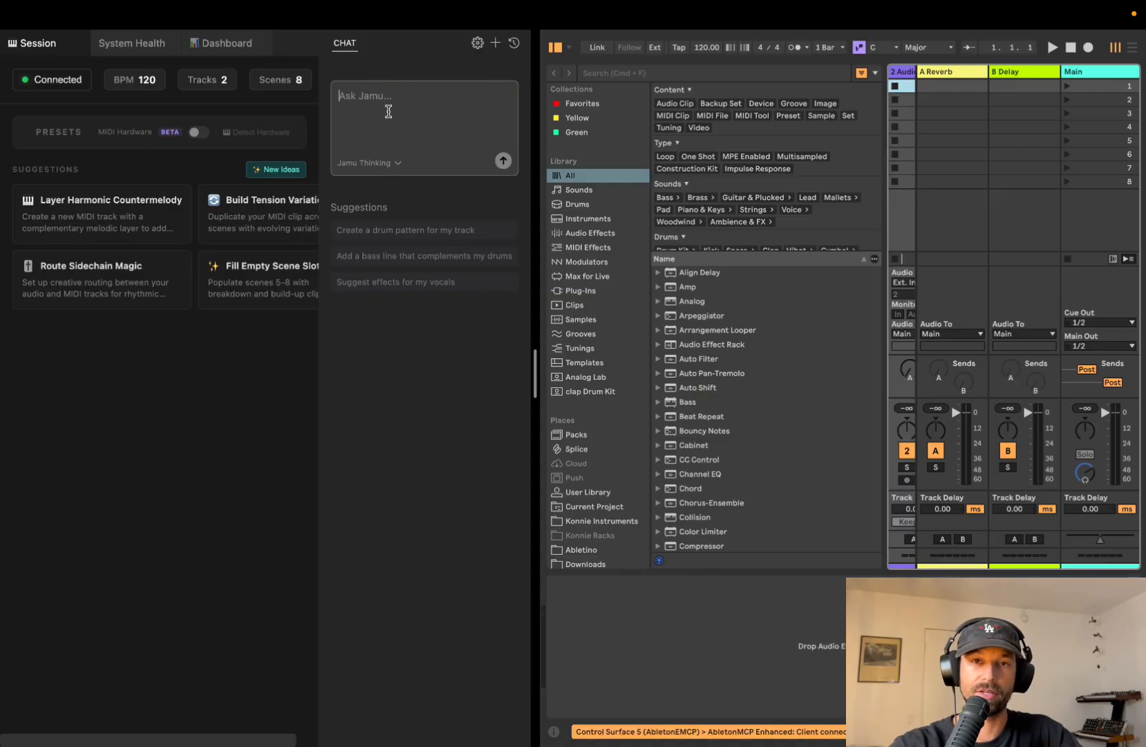
{"action": "key", "text": "Caps_Lock"}
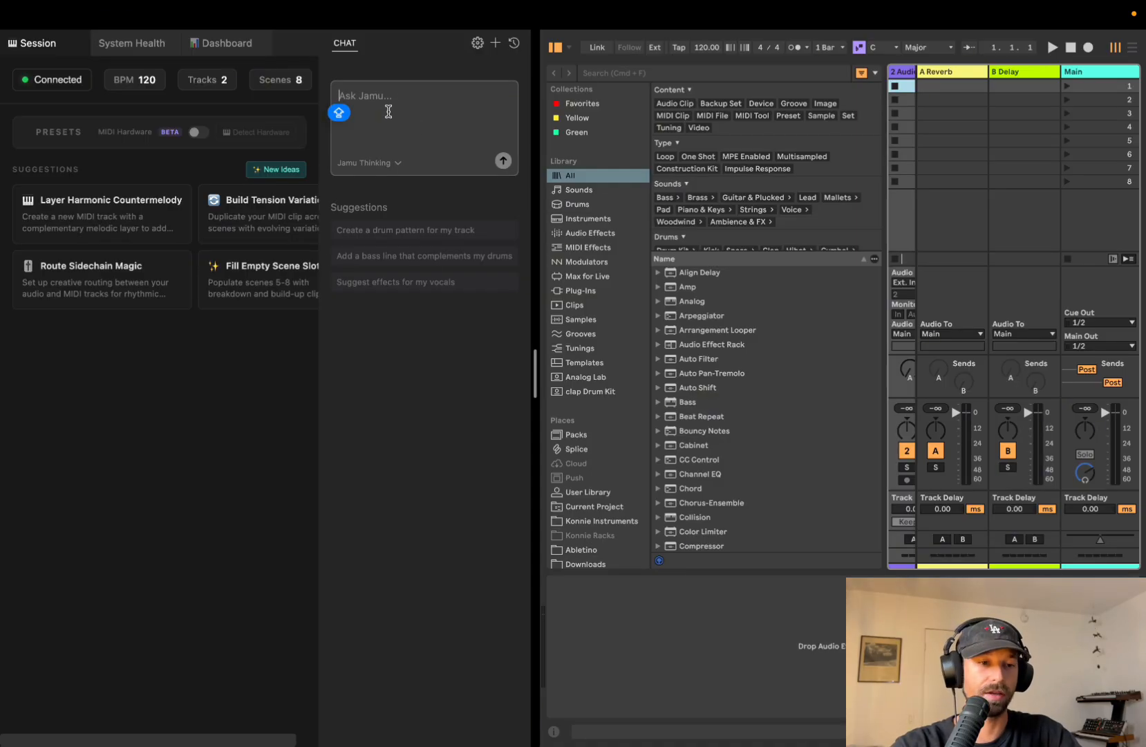
{"action": "type", "text": "Give me anything"}
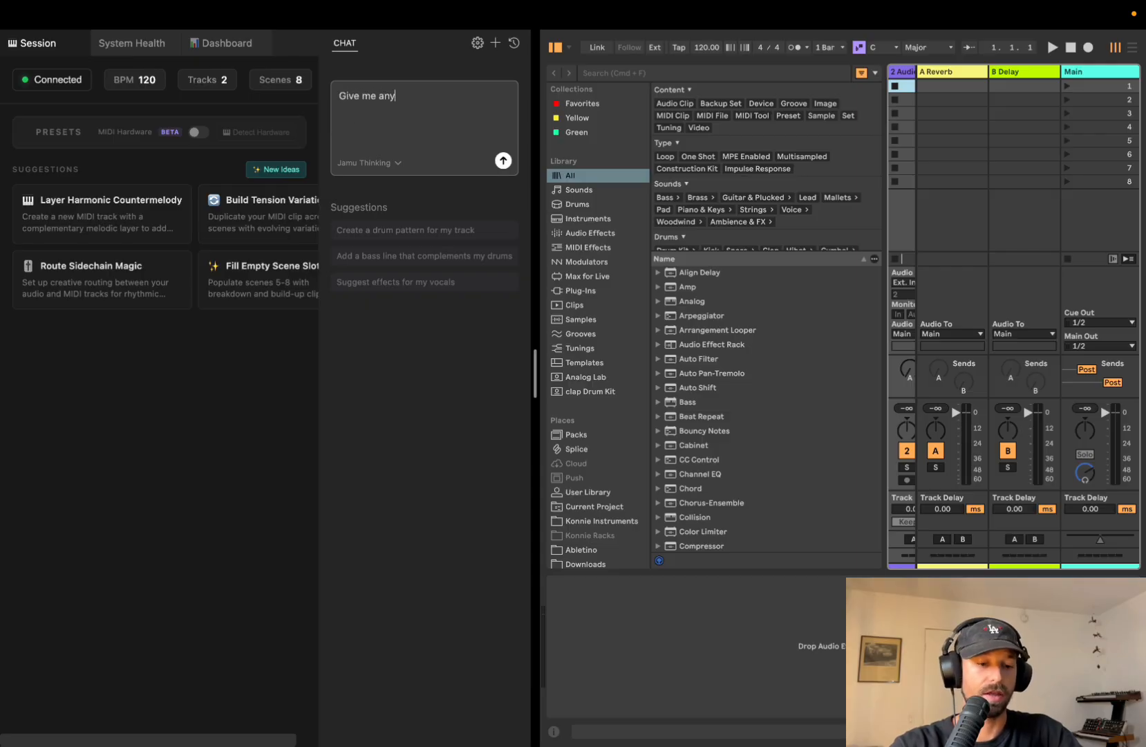
Check Jamu's System Health page and send a troubleshoot report
{"action": "left_click", "coordinate": [65, 82]}
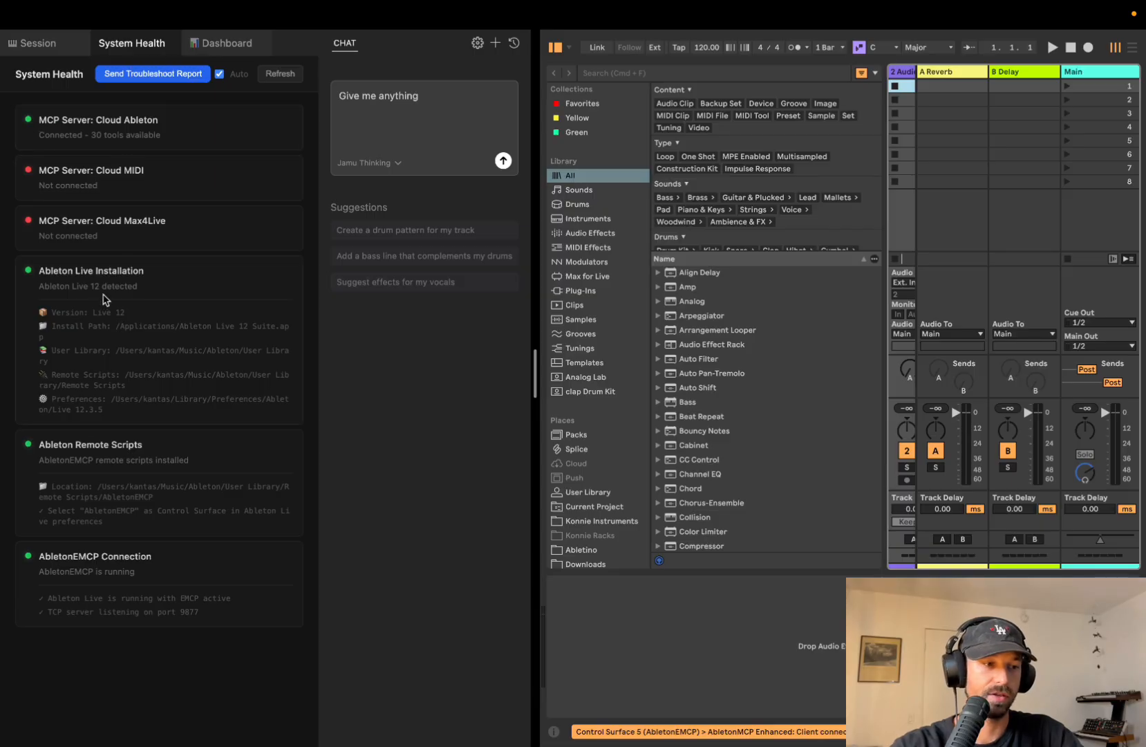
{"action": "left_click", "coordinate": [187, 78]}
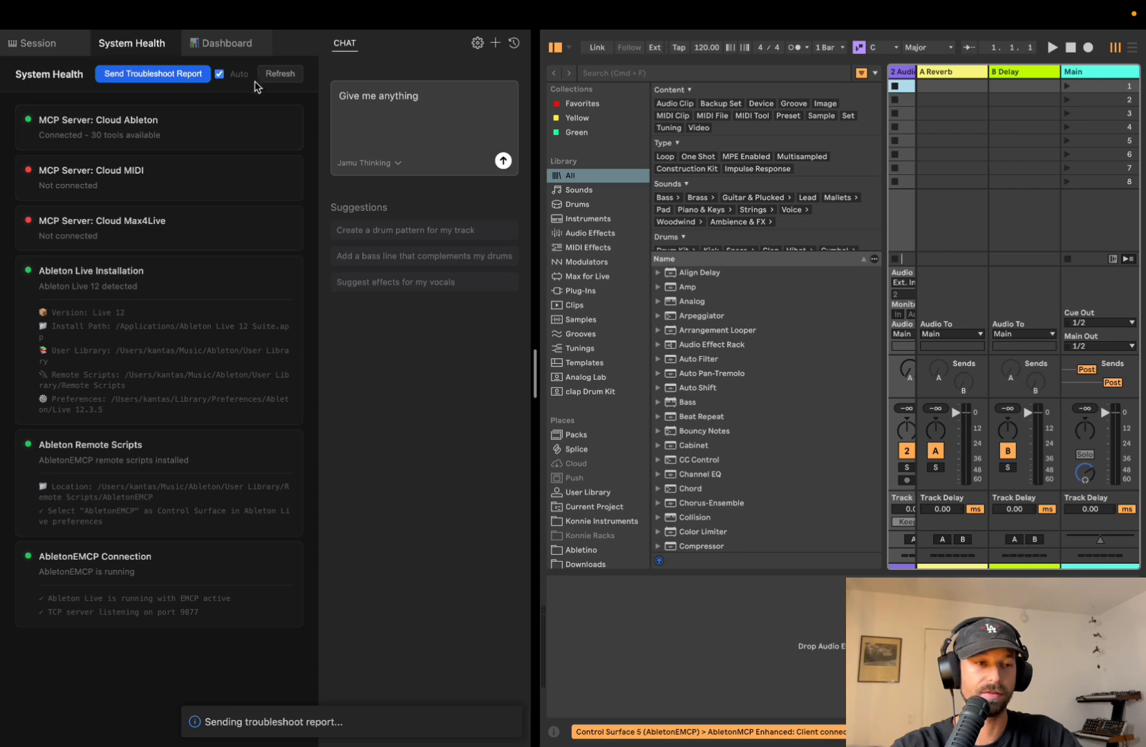
Review the token budget and usage by model on Jamu's Dashboard, and return to the Session page
{"action": "left_click", "coordinate": [220, 50]}
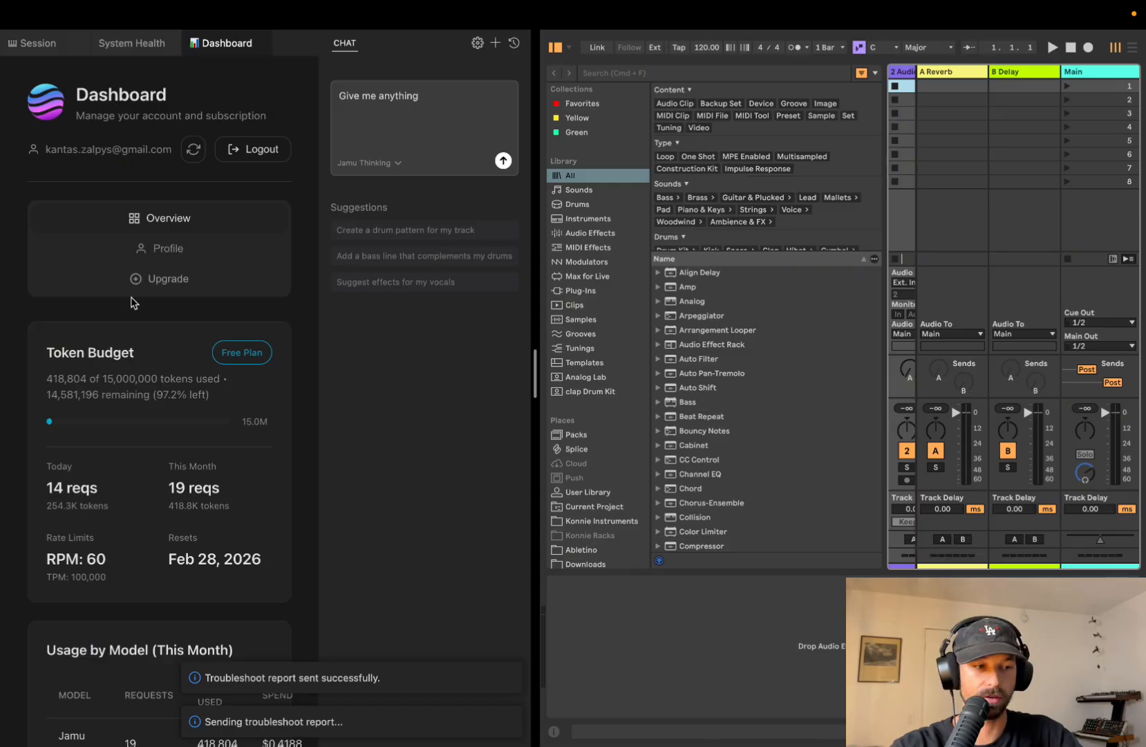
{"action": "scroll", "coordinate": [114, 391], "scroll_direction": "down", "scroll_amount": 2}
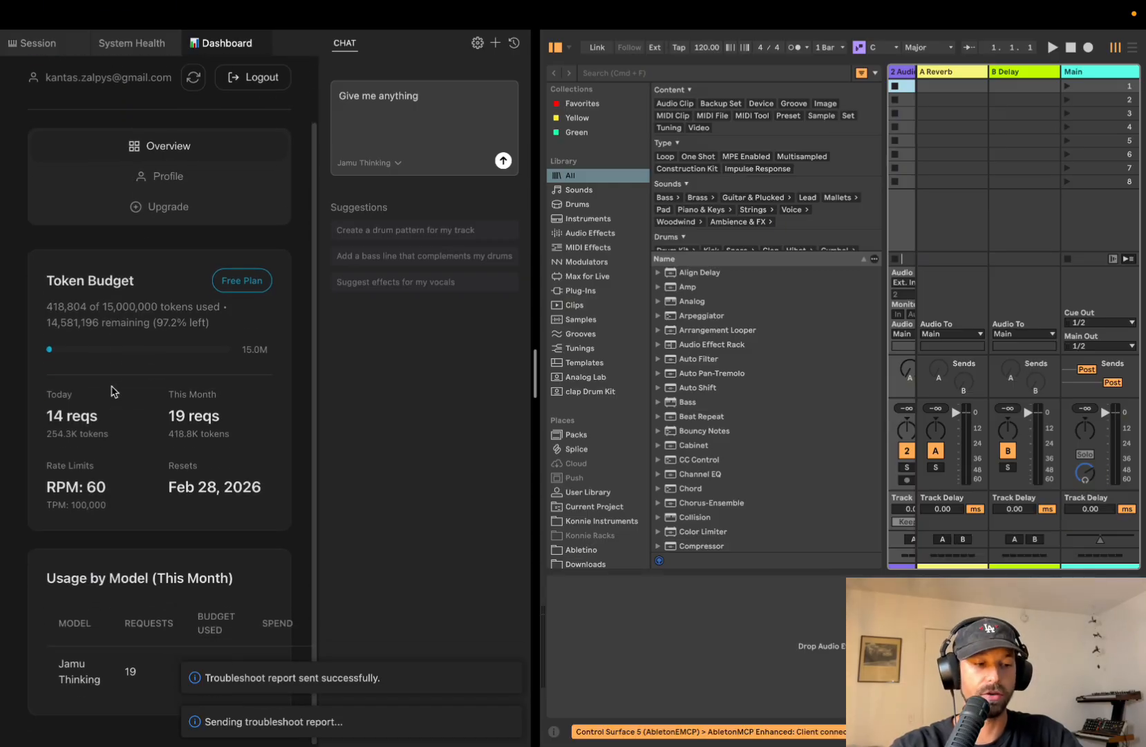
{"action": "scroll", "coordinate": [114, 391], "scroll_direction": "up", "scroll_amount": 2}
{"action": "left_click", "coordinate": [33, 47]}
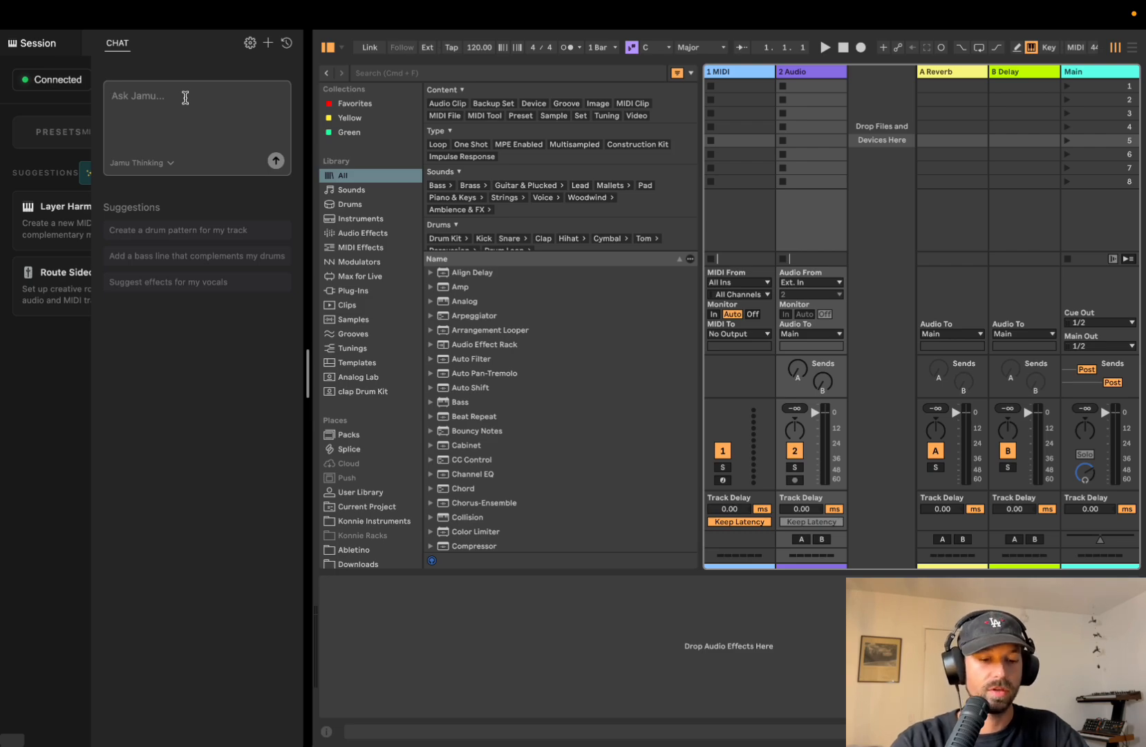
Ask Jamu to add a sad but uplifting chord progression in A flat minor and put it in the Arrangement view
{"action": "left_click", "coordinate": [112, 112]}
{"action": "type", "text": "Add a chord pr"}
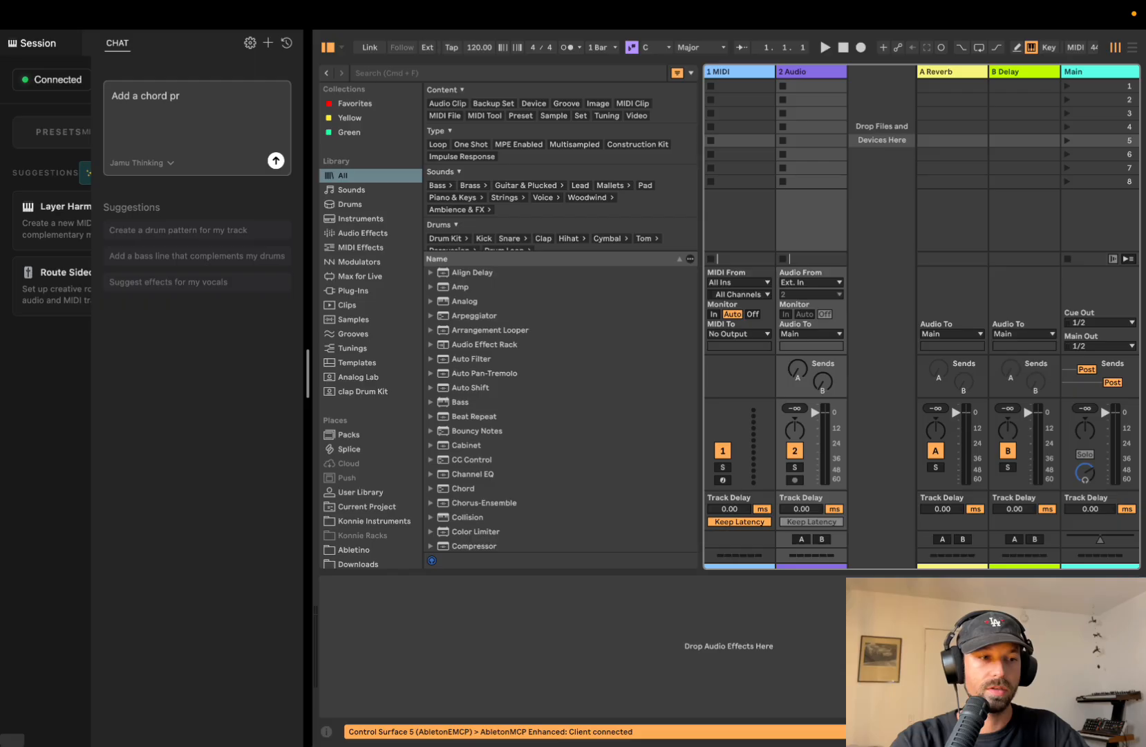
{"action": "type", "text": "ogression in a"}
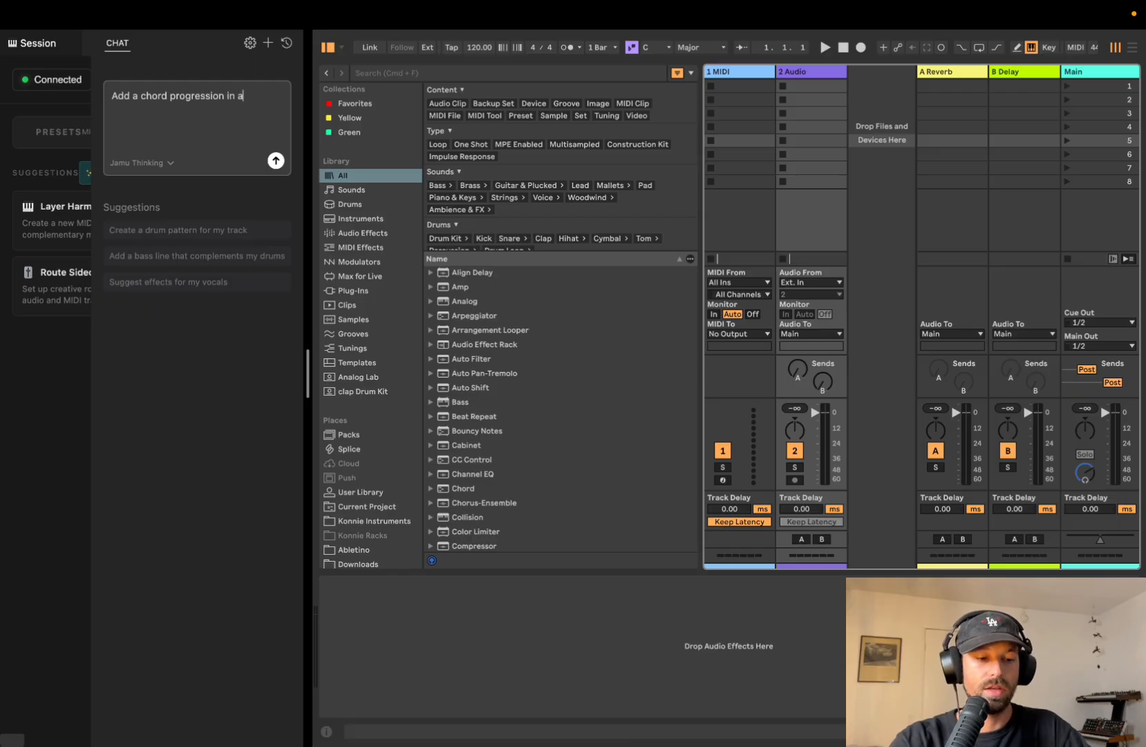
{"action": "type", "text": " flat mi"}
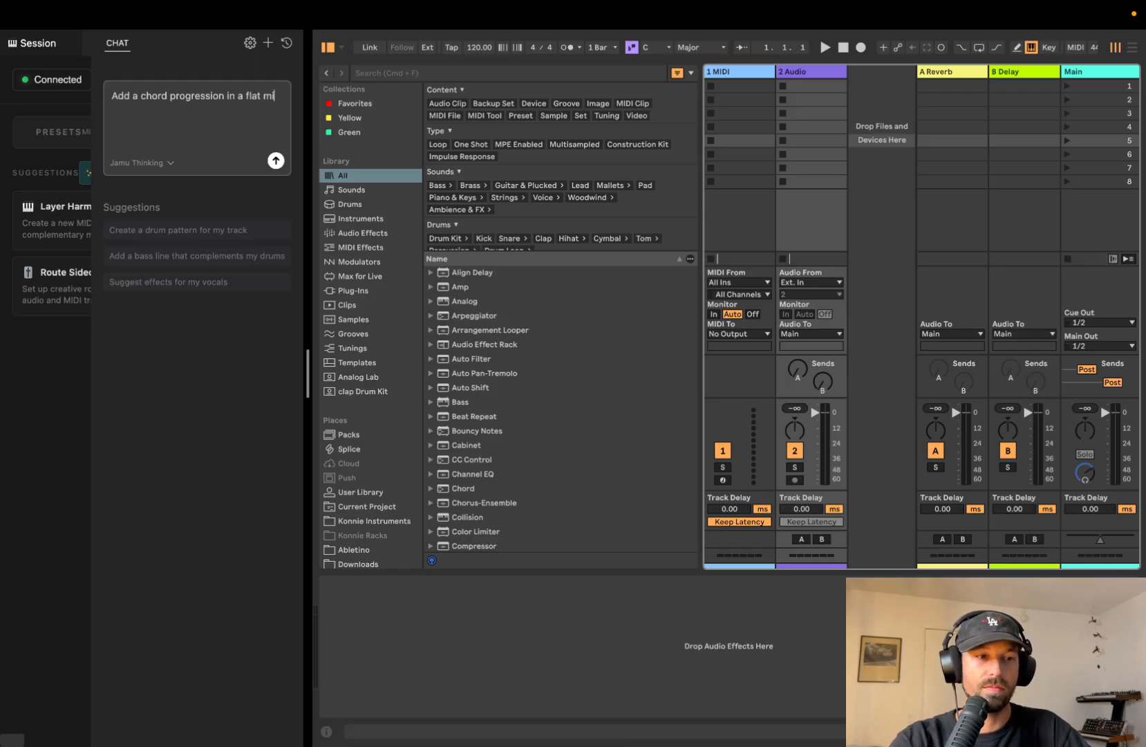
{"action": "type", "text": "nor, sad but"}
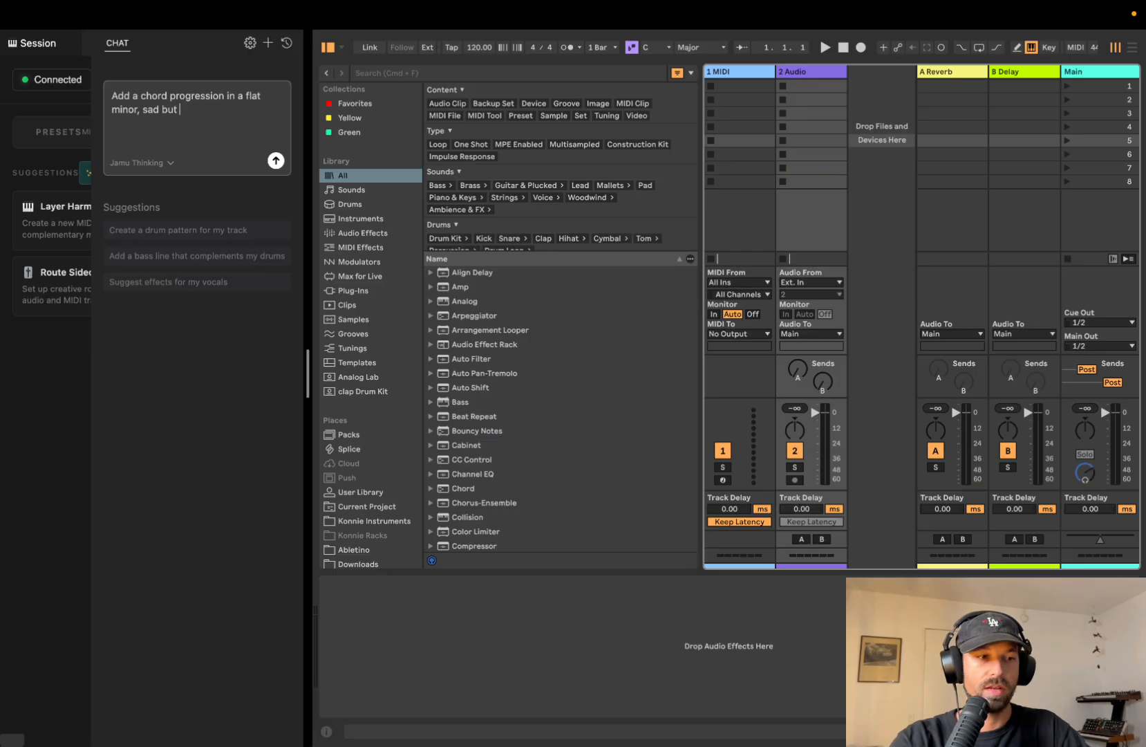
{"action": "type", "text": " uplifting,"}
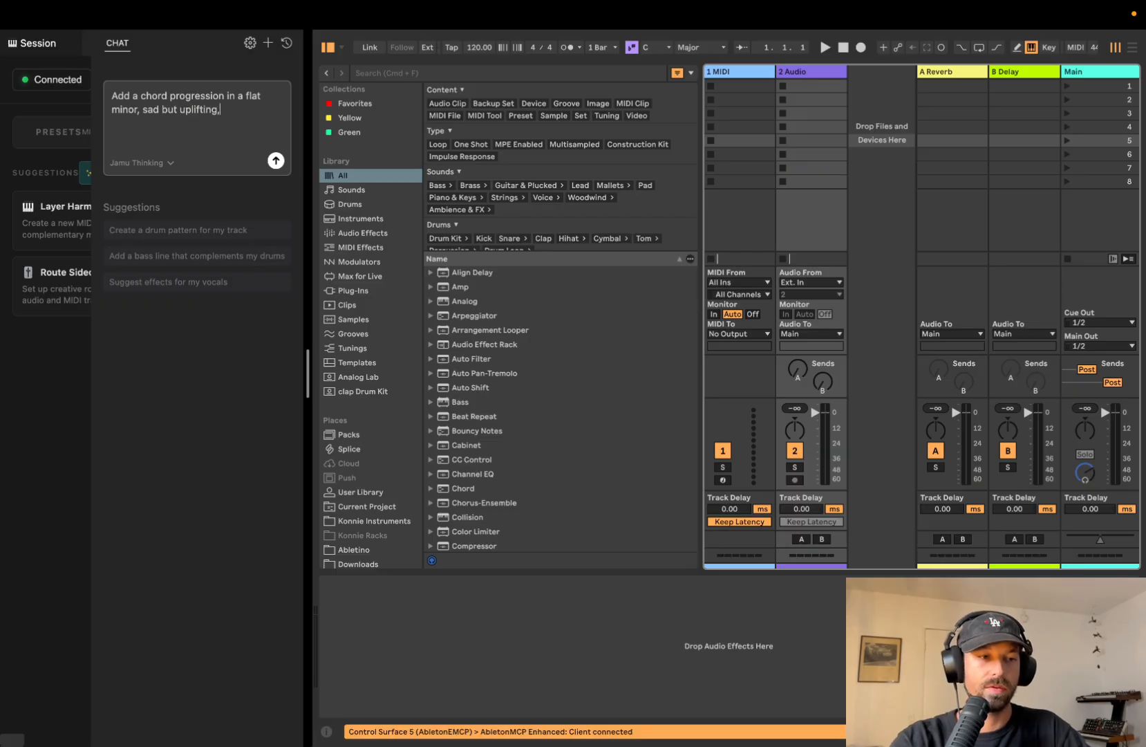
{"action": "type", "text": " put in arr"}
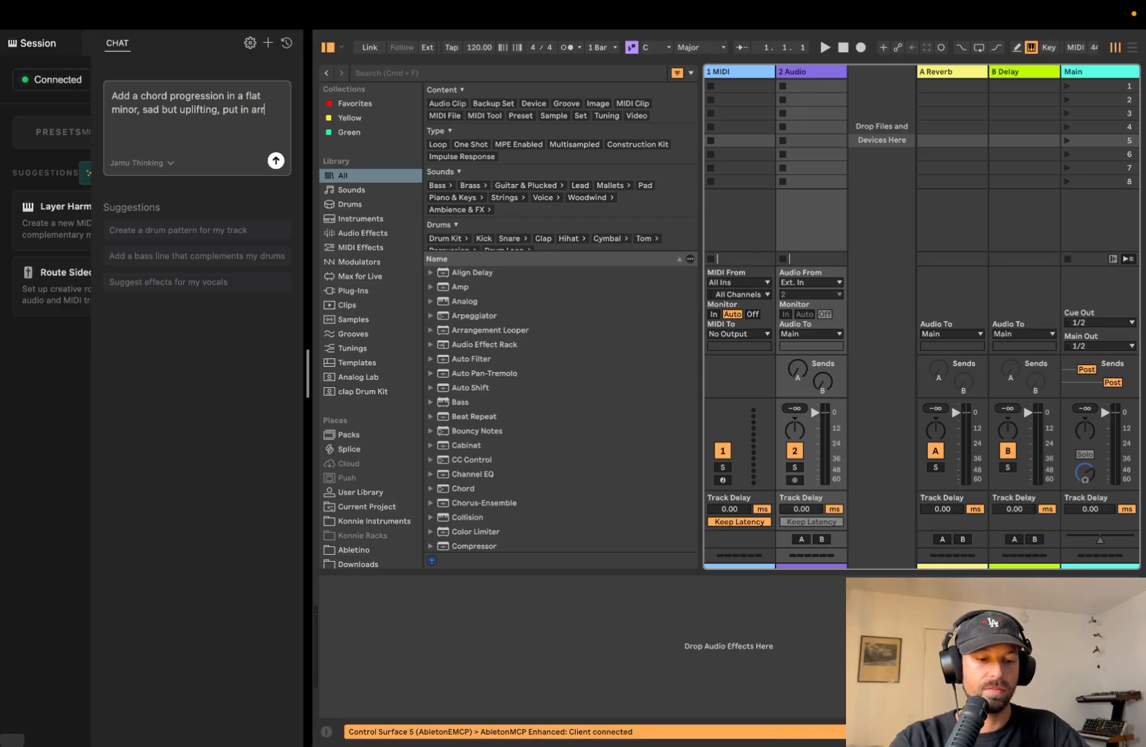
{"action": "type", "text": "ange"}
{"action": "key", "text": "BackSpace"}
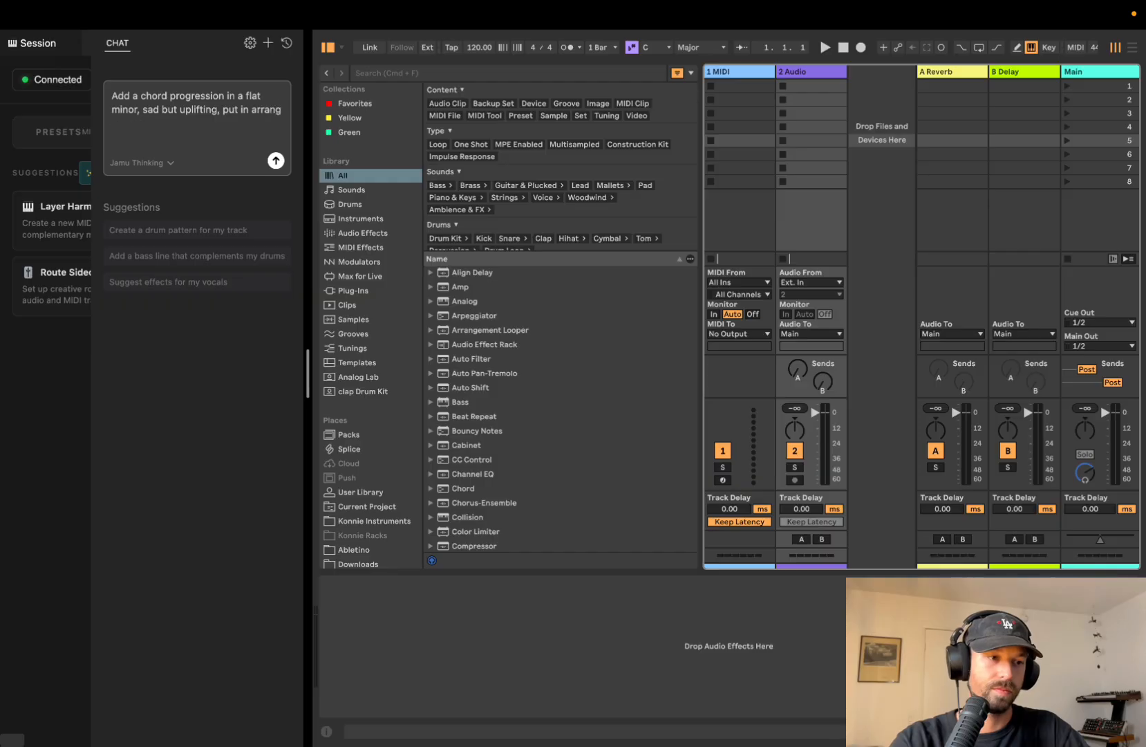
{"action": "type", "text": "ment view"}
{"action": "key", "text": "Return"}
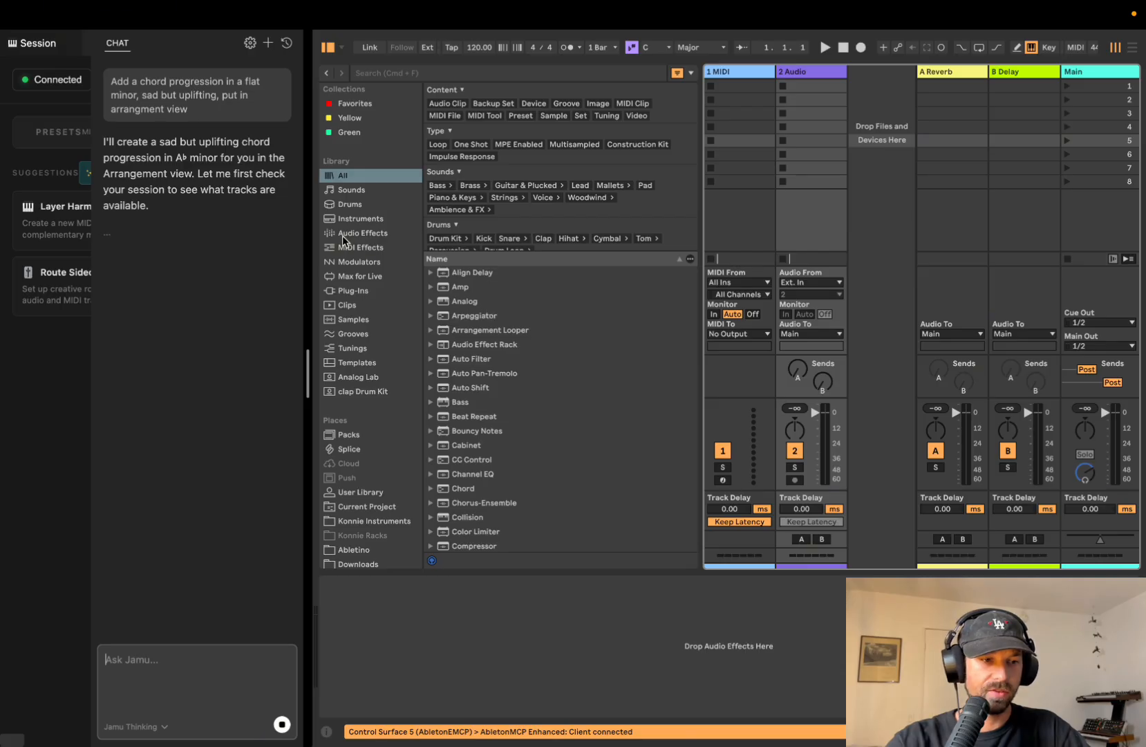
Audition the Ballroom Blues, Angelina and Analog Tom presets from Live's Instruments library
{"action": "left_click", "coordinate": [365, 219]}
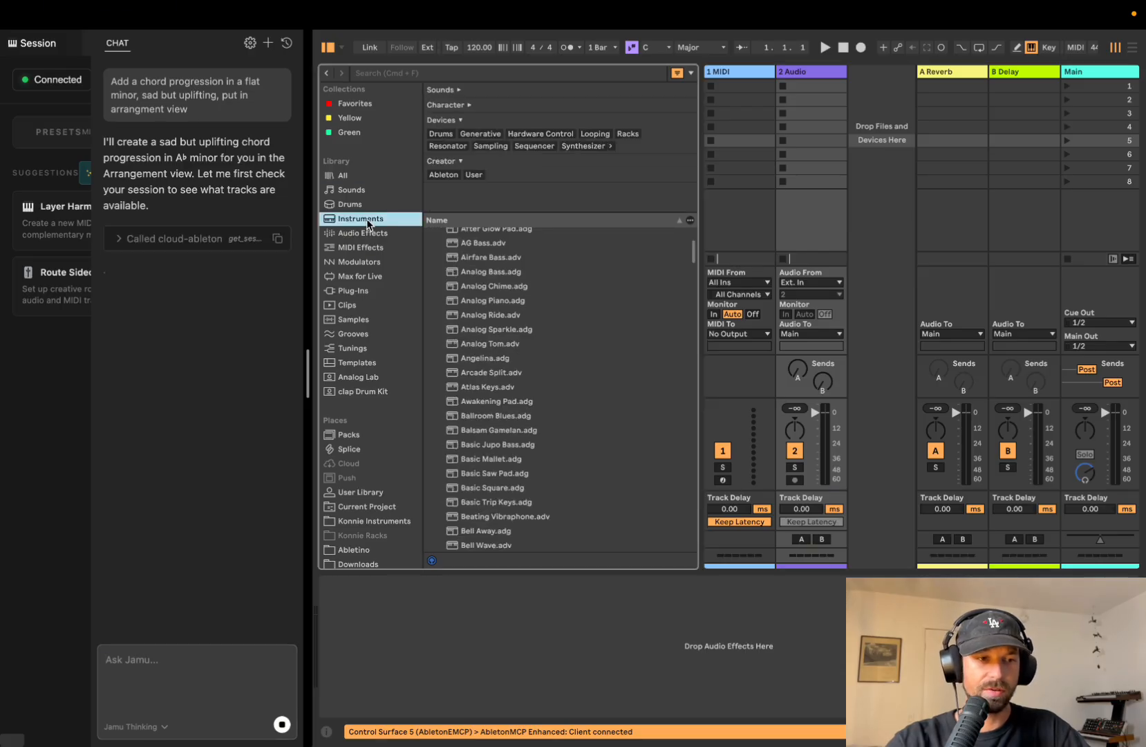
{"action": "scroll", "coordinate": [512, 367], "scroll_direction": "down", "scroll_amount": 1}
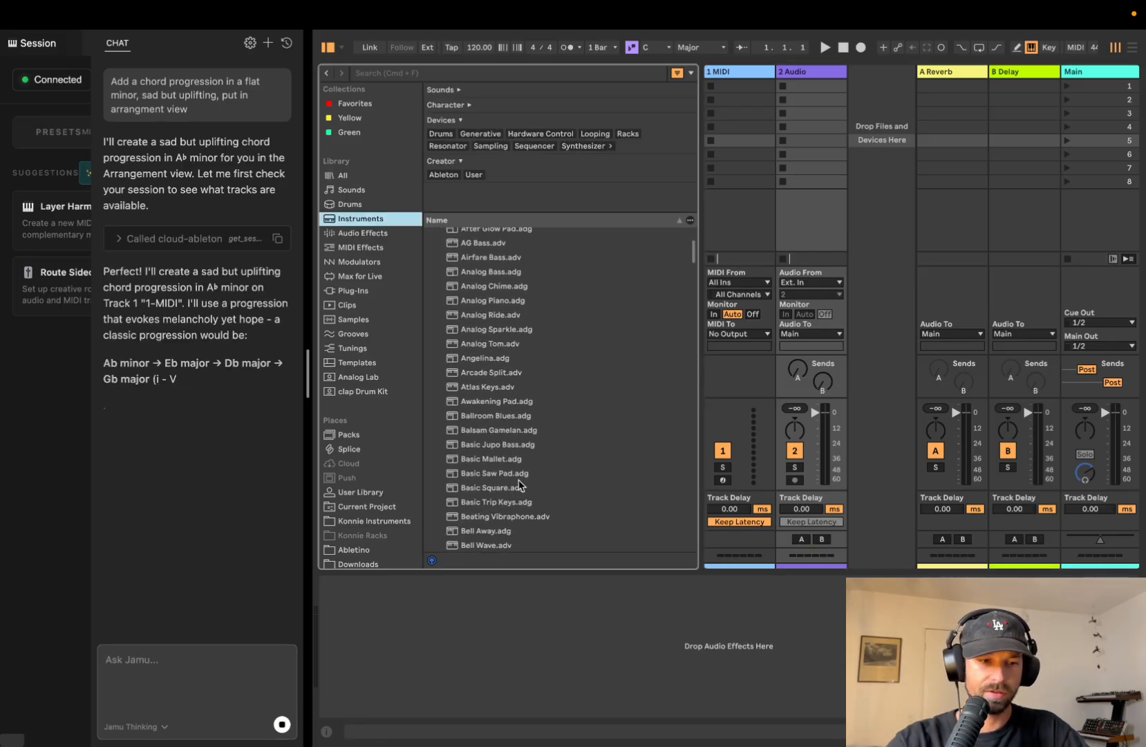
{"action": "left_click", "coordinate": [495, 416]}
{"action": "left_click", "coordinate": [487, 358]}
{"action": "left_click", "coordinate": [483, 341]}
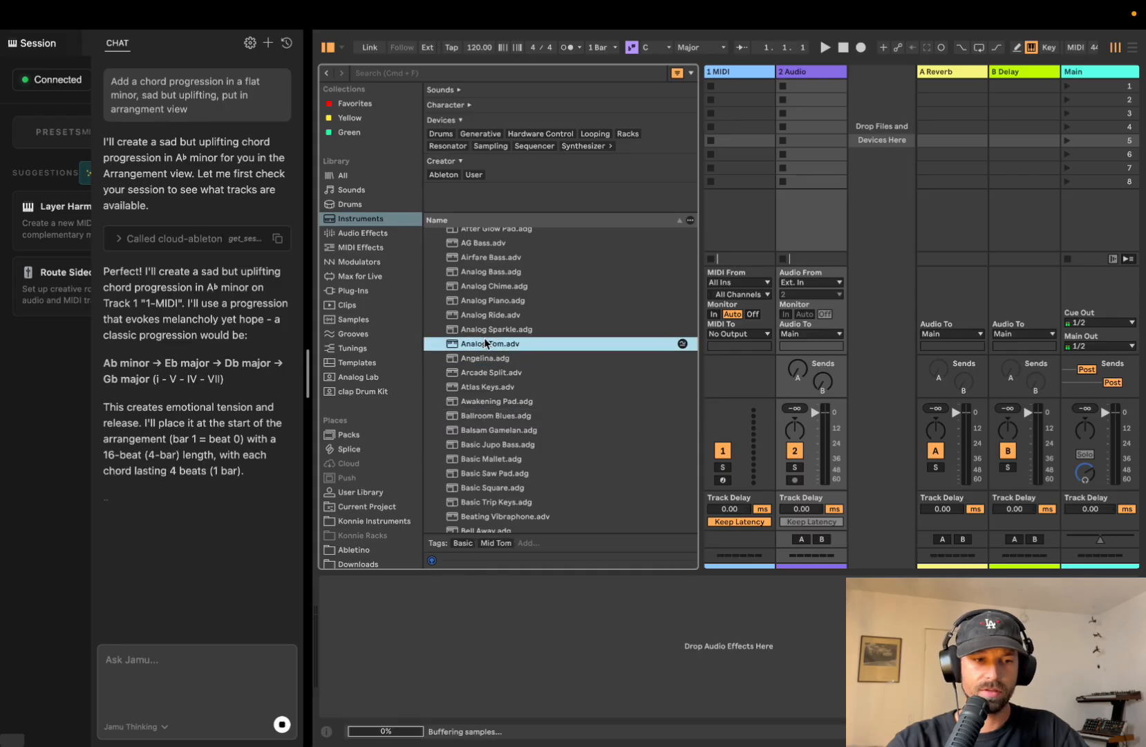
Show the Arrangement view and load the Analog Piano.adg preset onto the first MIDI track
{"action": "left_click", "coordinate": [485, 303]}
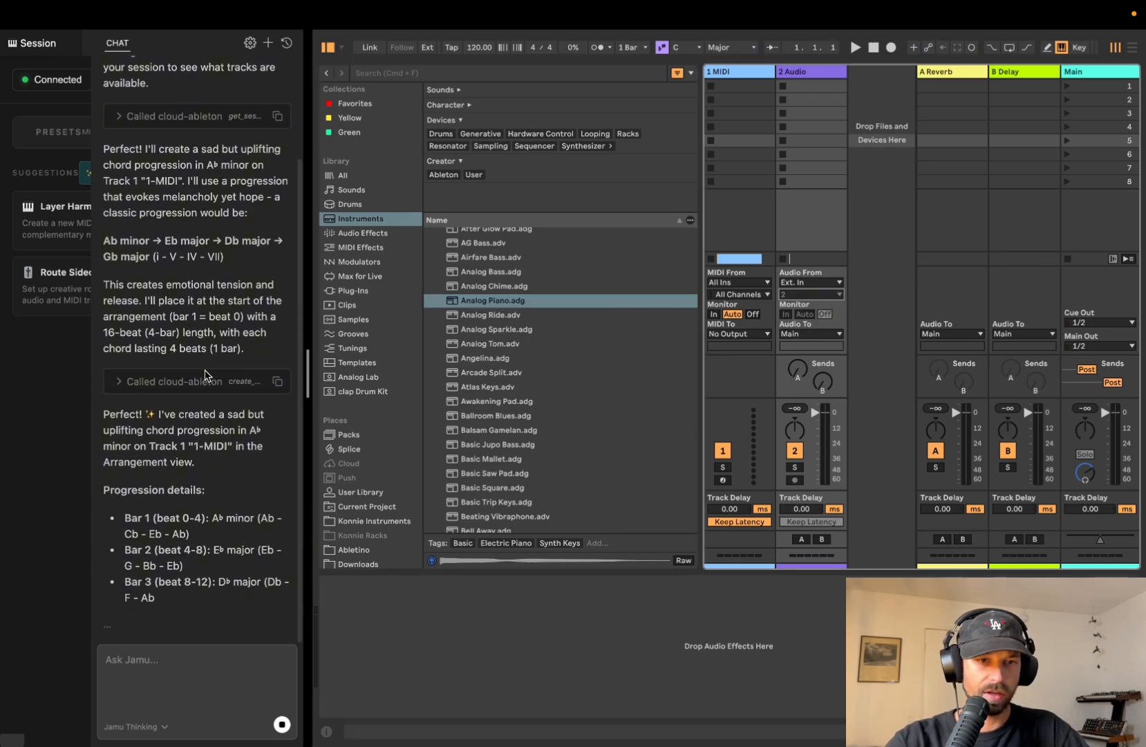
{"action": "key", "text": "Tab"}
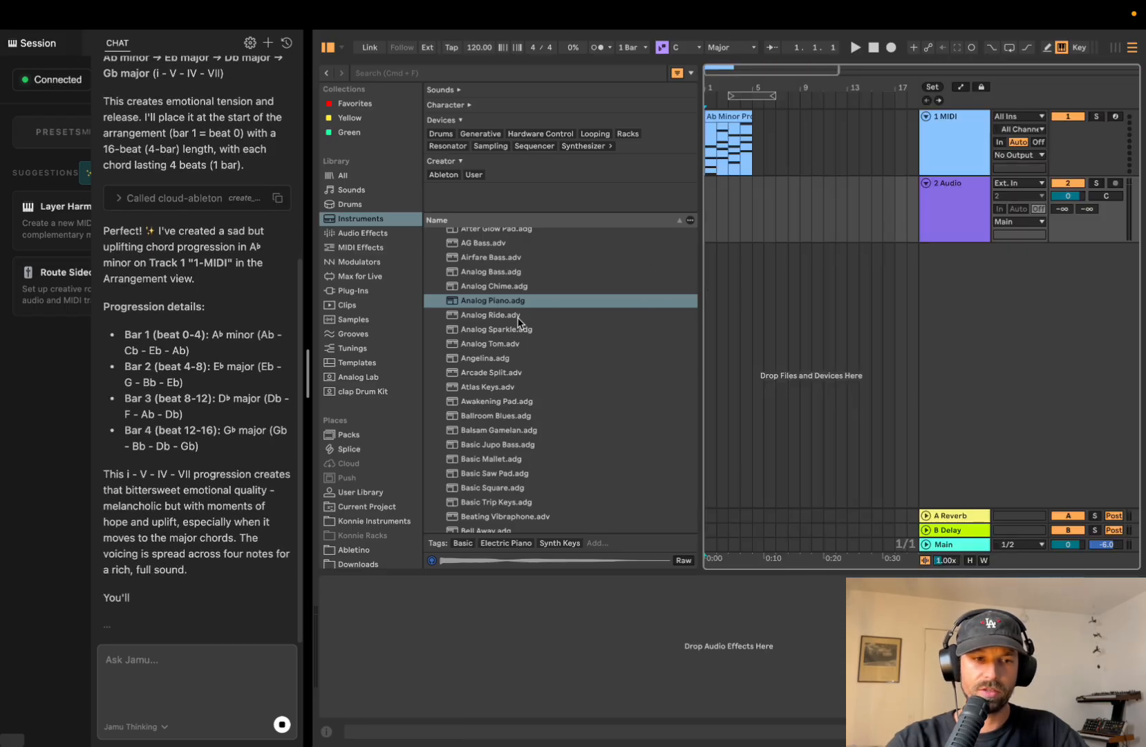
{"action": "double_click", "coordinate": [637, 305]}
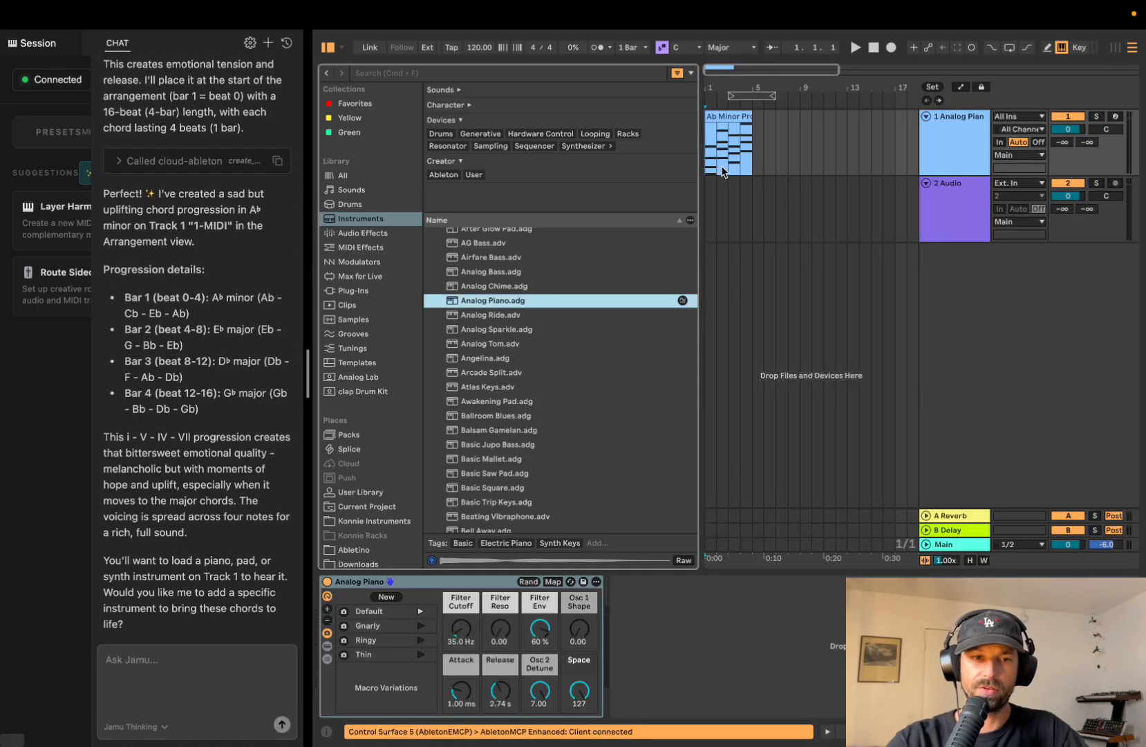
Play the Ab Minor Progression clip in a loop and lower the Analog Piano track's volume to -14.4 dB
{"action": "left_click_drag", "start_coordinate": [699, 166], "coordinate": [523, 166]}
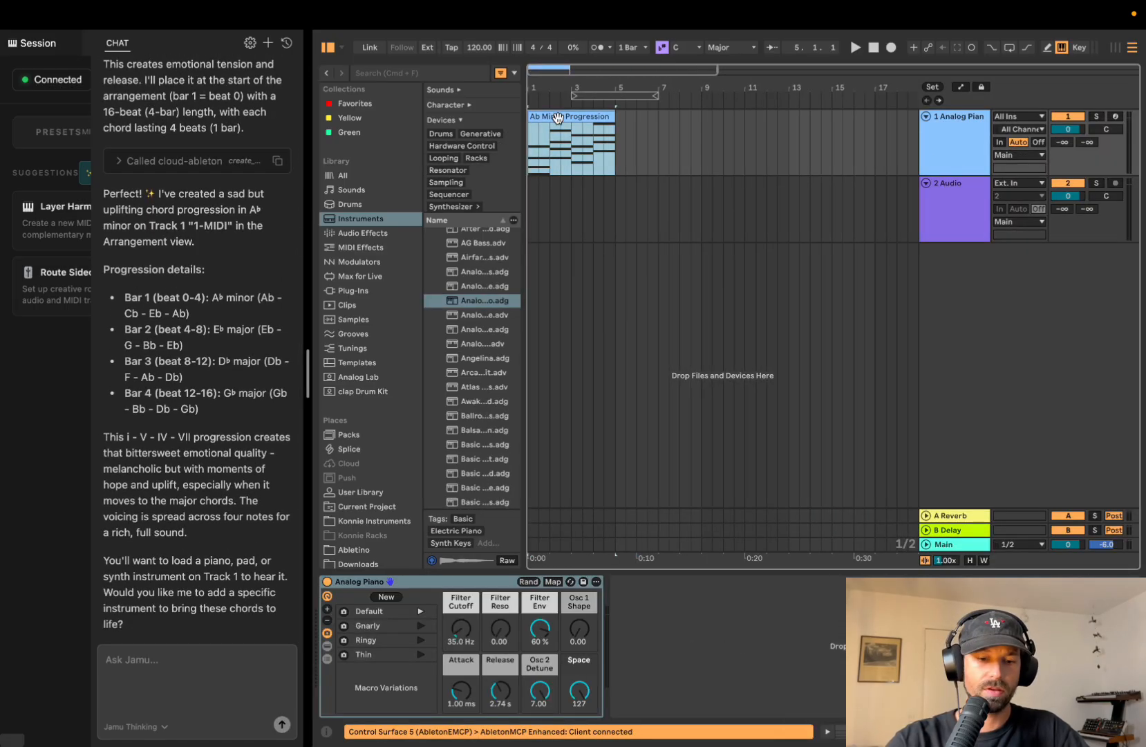
{"action": "key", "text": "ctrl+l"}
{"action": "left_click_drag", "start_coordinate": [1070, 128], "coordinate": [1071, 132]}
{"action": "key", "text": "space"}
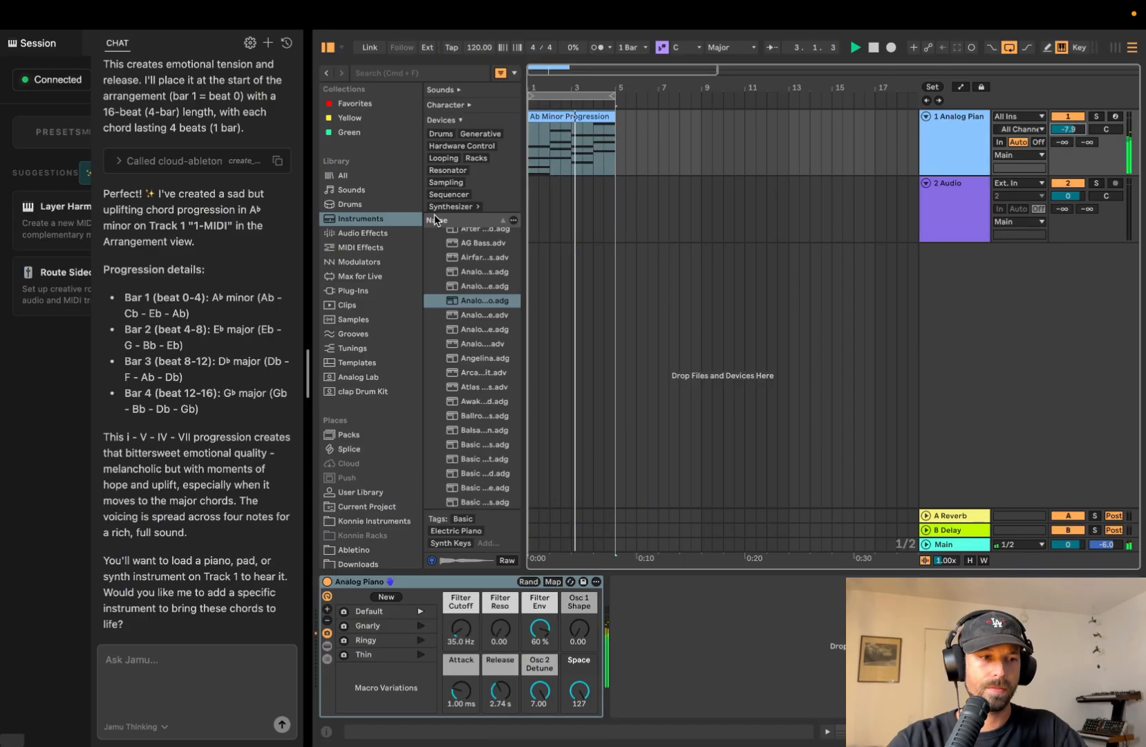
{"action": "scroll", "coordinate": [269, 385], "scroll_direction": "up", "scroll_amount": 5}
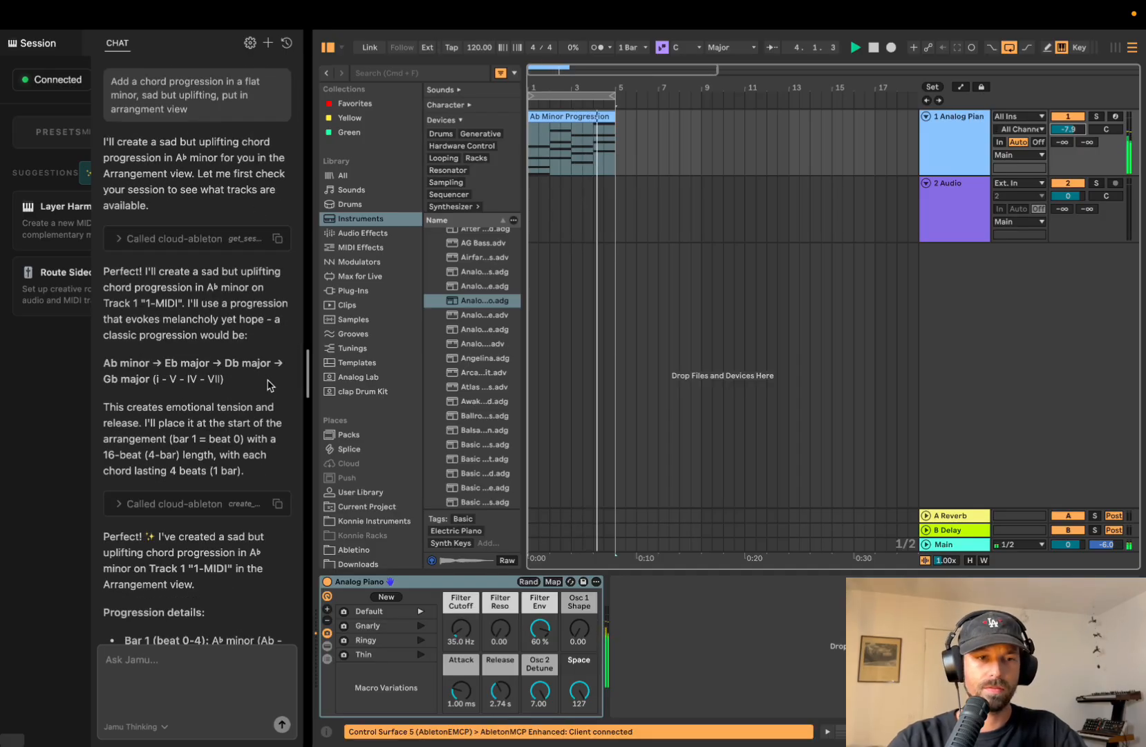
{"action": "left_click_drag", "start_coordinate": [1073, 128], "coordinate": [1076, 136]}
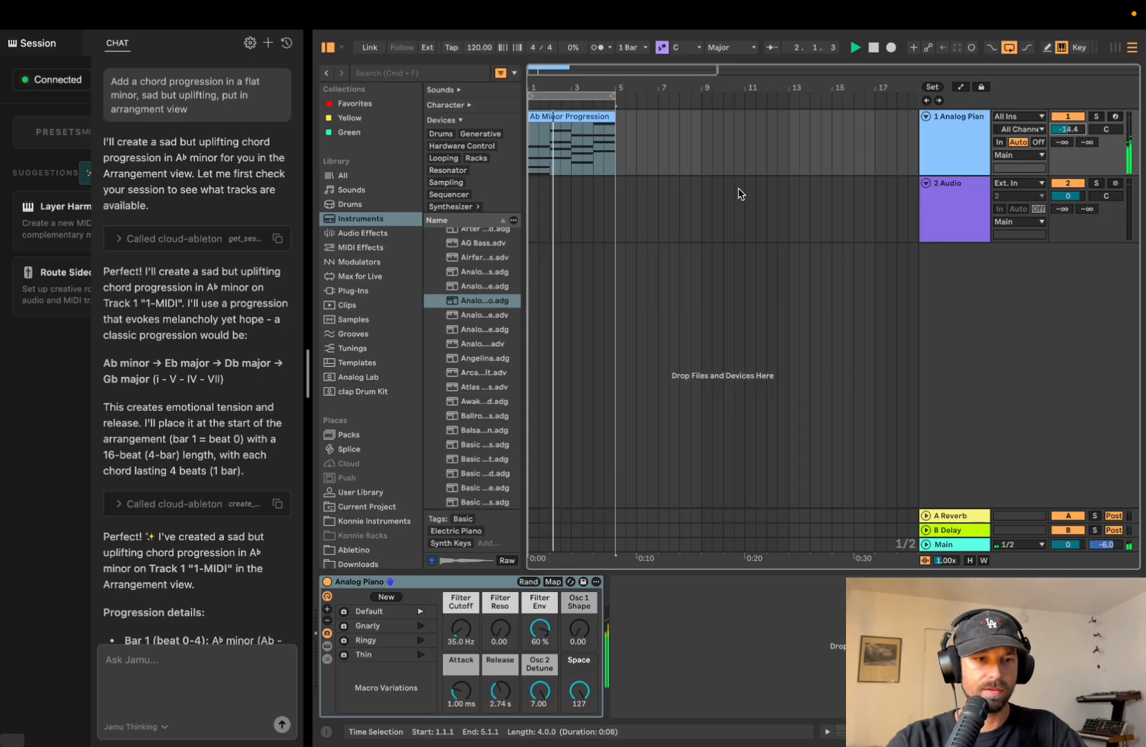
Ask Jamu to get some shaky percussion with funky hits on a new MIDI drum rack
{"action": "double_click", "coordinate": [242, 110]}
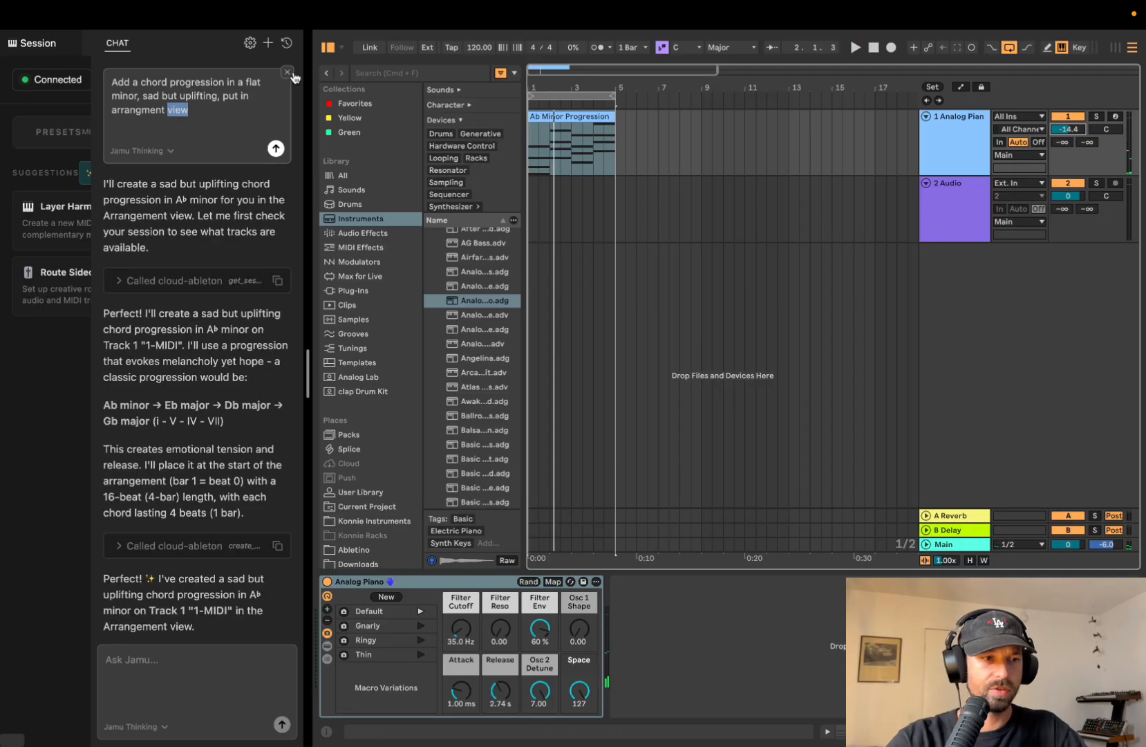
{"action": "left_click", "coordinate": [177, 704]}
{"action": "type", "text": "G"}
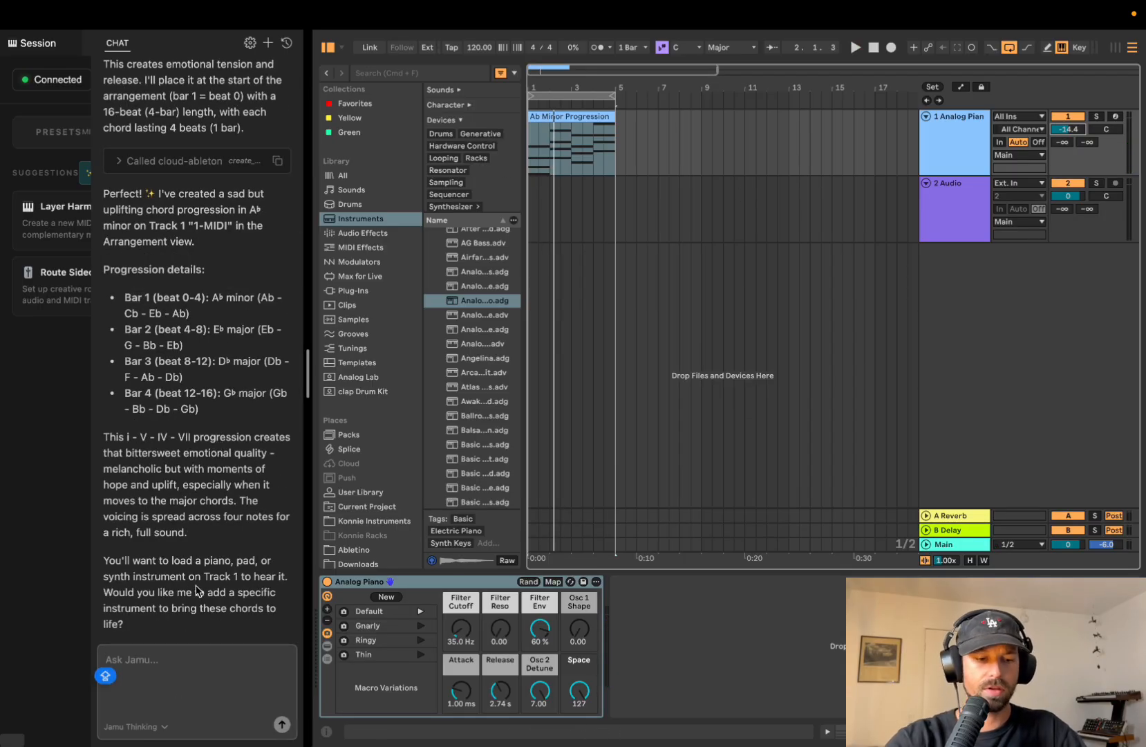
{"action": "type", "text": "et me some percussion, sh"}
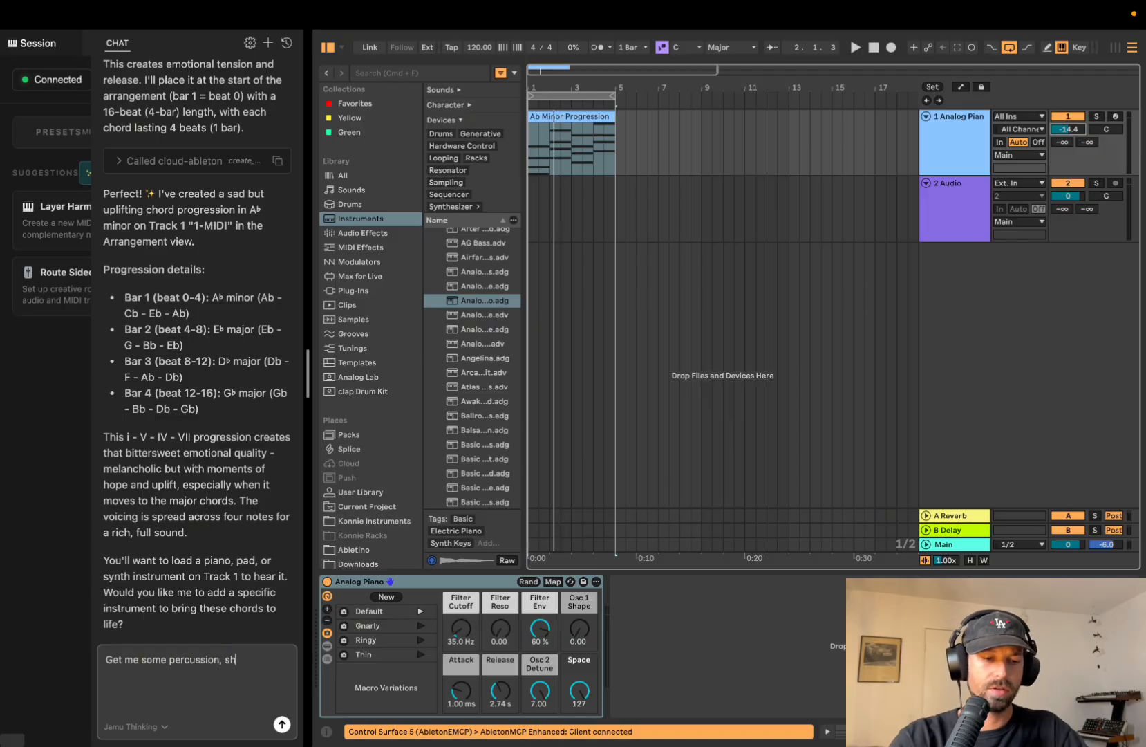
{"action": "type", "text": "aky, with"}
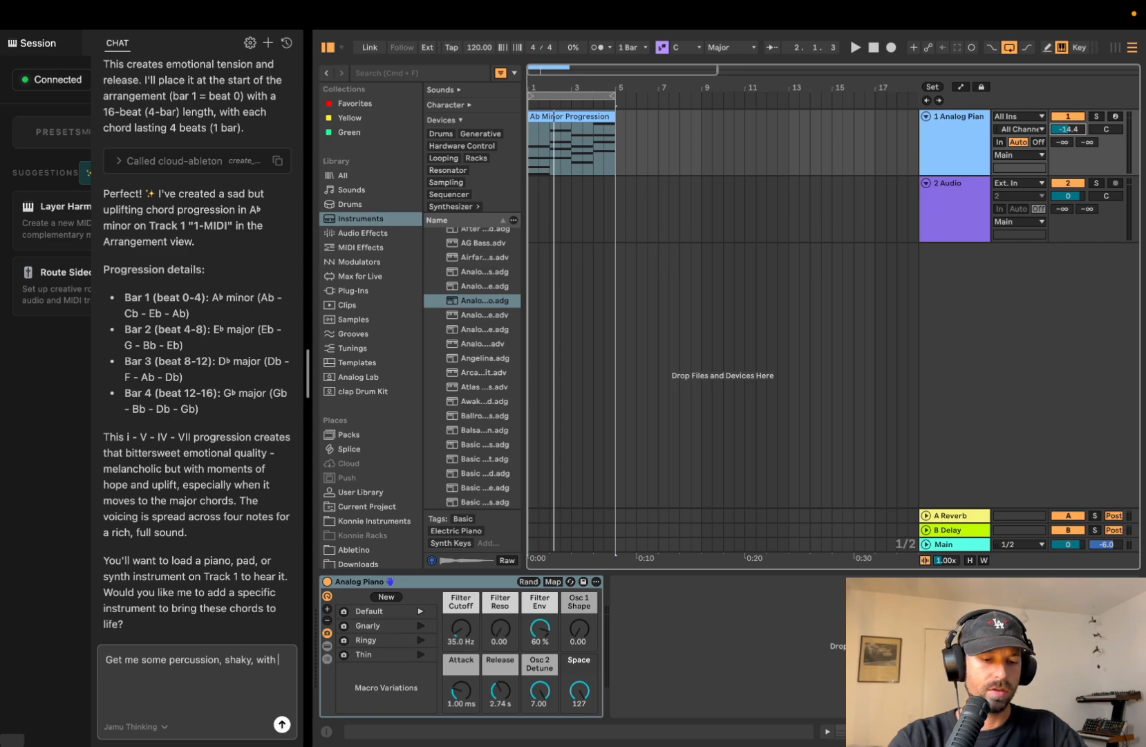
{"action": "type", "text": " funky hit"}
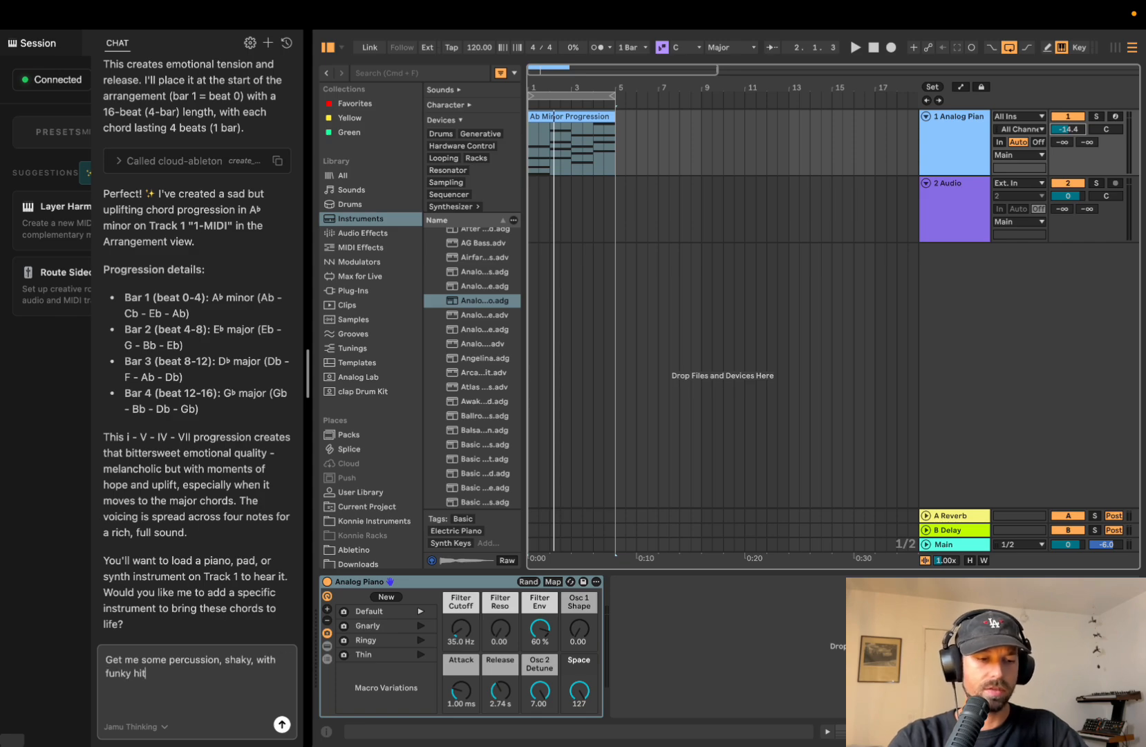
{"action": "type", "text": "s, on a new midi drum rack"}
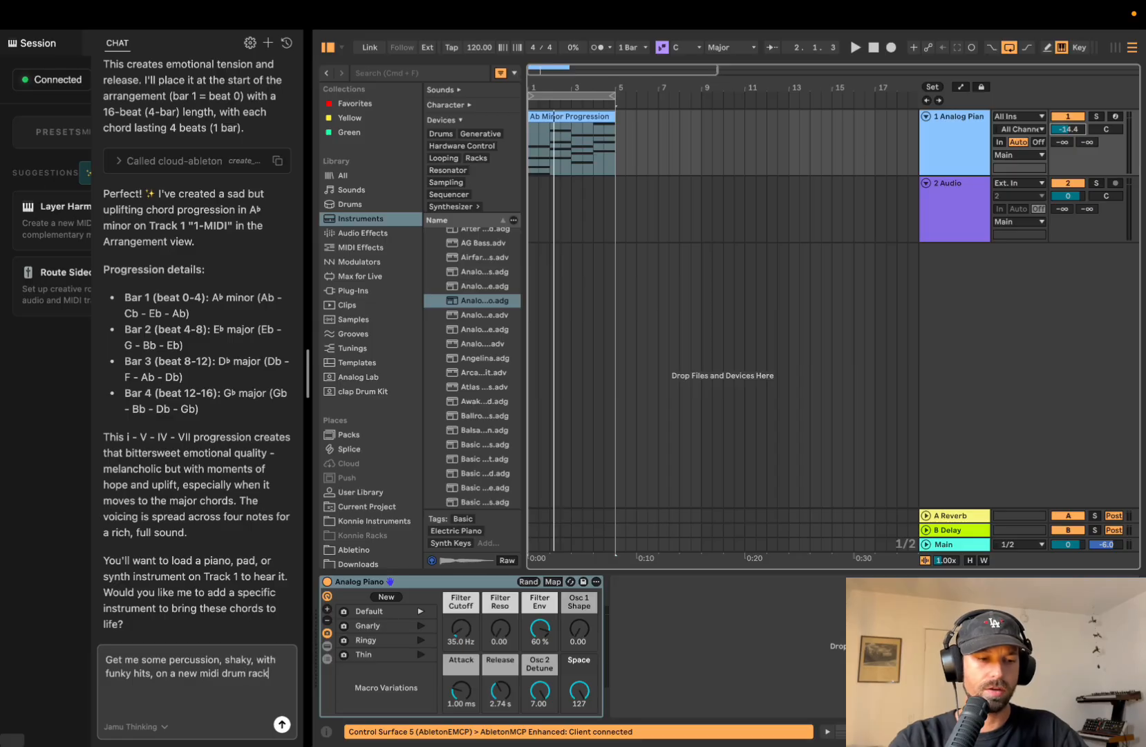
{"action": "key", "text": "Return"}
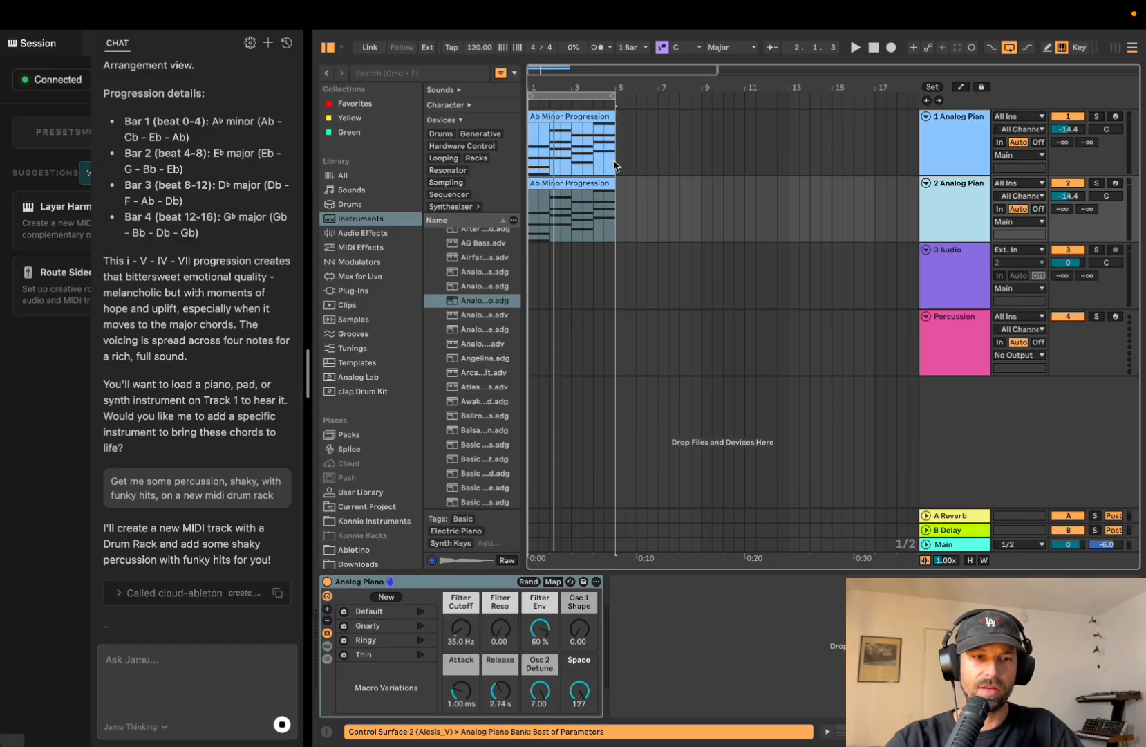
Deactivate the notes above the lowest one in the first three chords of the second track's Ab Minor Progression clip
{"action": "left_click", "coordinate": [581, 180]}
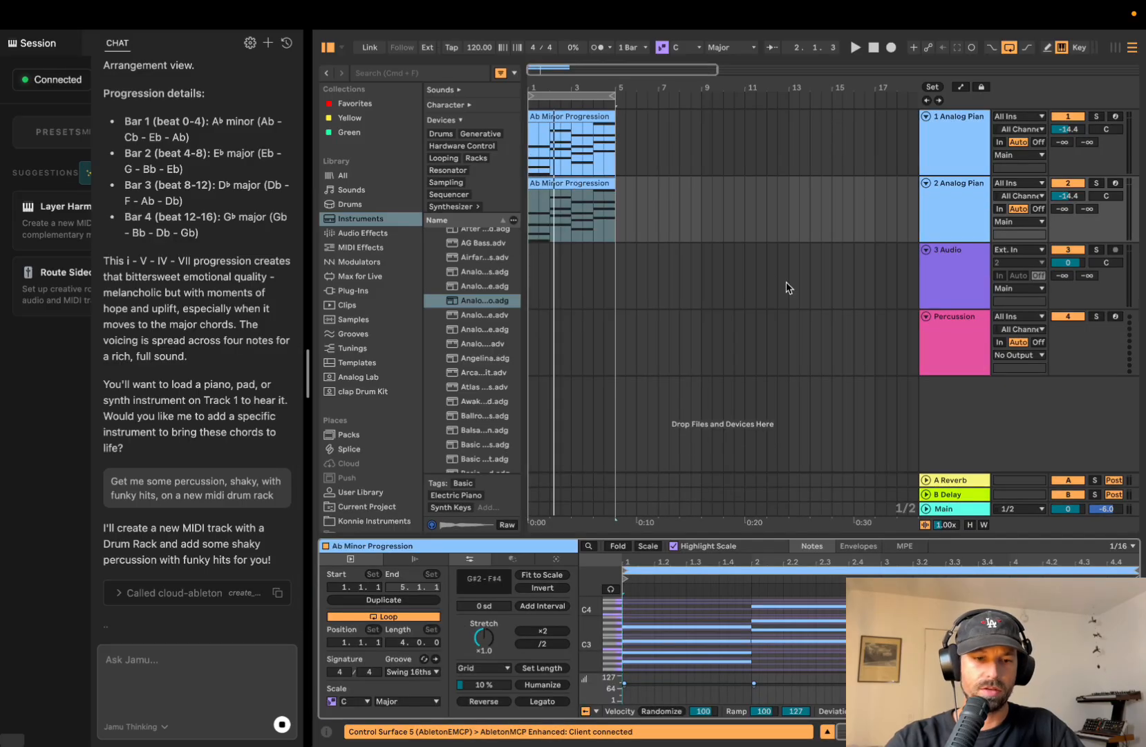
{"action": "left_click_drag", "start_coordinate": [759, 534], "coordinate": [736, 168]}
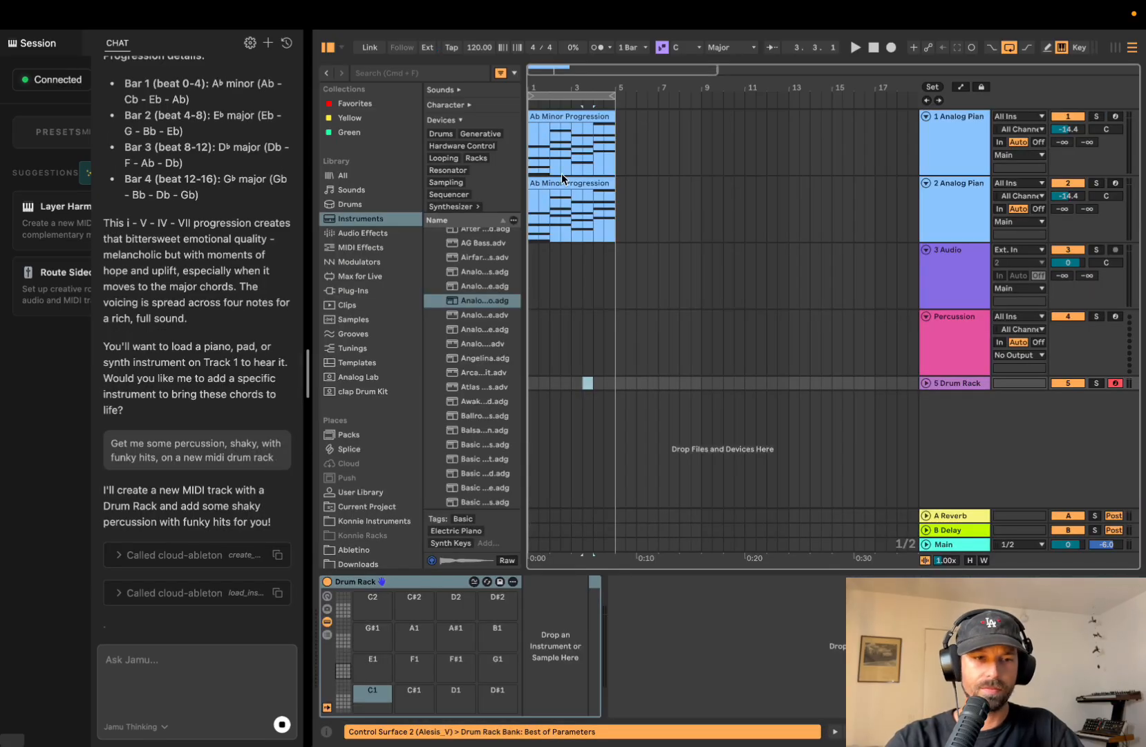
{"action": "double_click", "coordinate": [561, 179]}
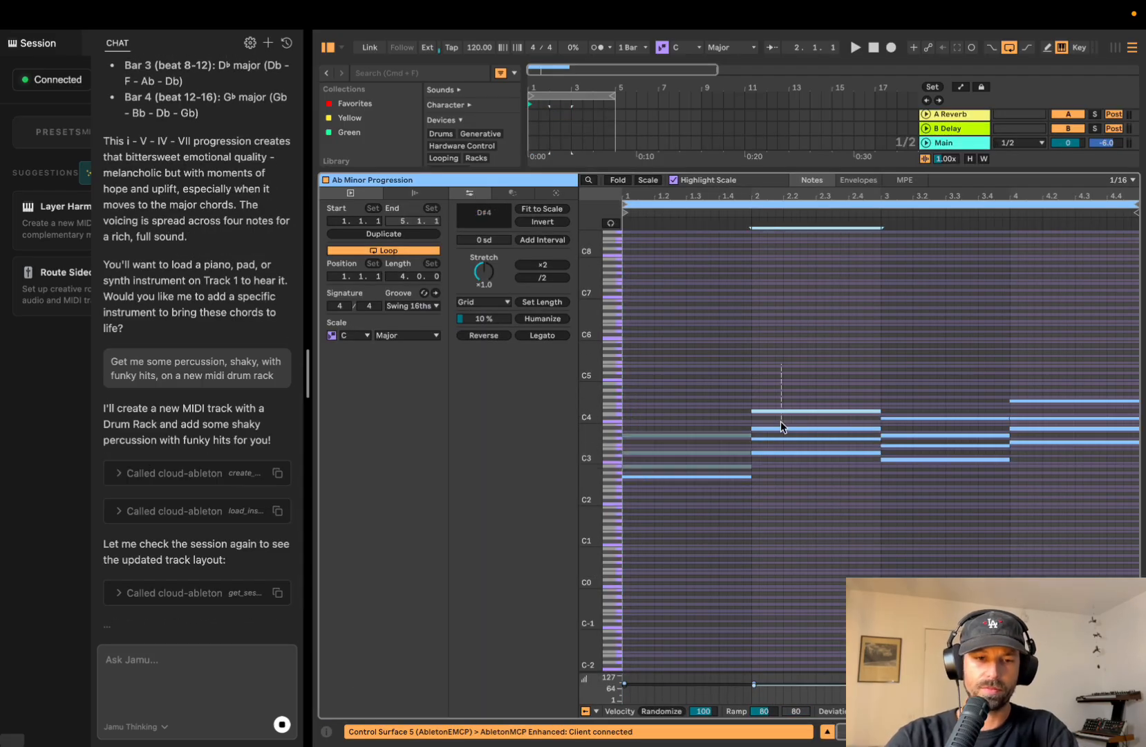
{"action": "left_click_drag", "start_coordinate": [781, 421], "coordinate": [777, 443]}
{"action": "key", "text": "0"}
{"action": "left_click_drag", "start_coordinate": [931, 388], "coordinate": [926, 448]}
{"action": "key", "text": "0"}
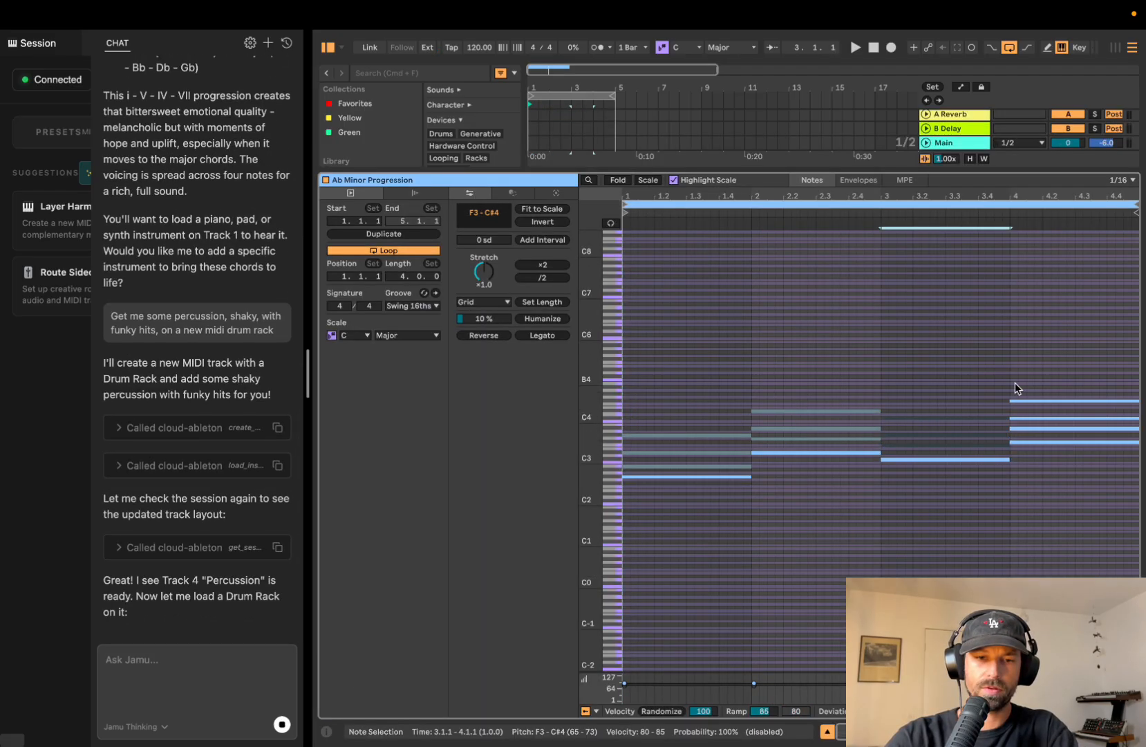
Deactivate the upper notes of the fourth chord in the second track's clip and shrink the clip editor to reveal the tracks
{"action": "left_click_drag", "start_coordinate": [1031, 369], "coordinate": [1035, 428]}
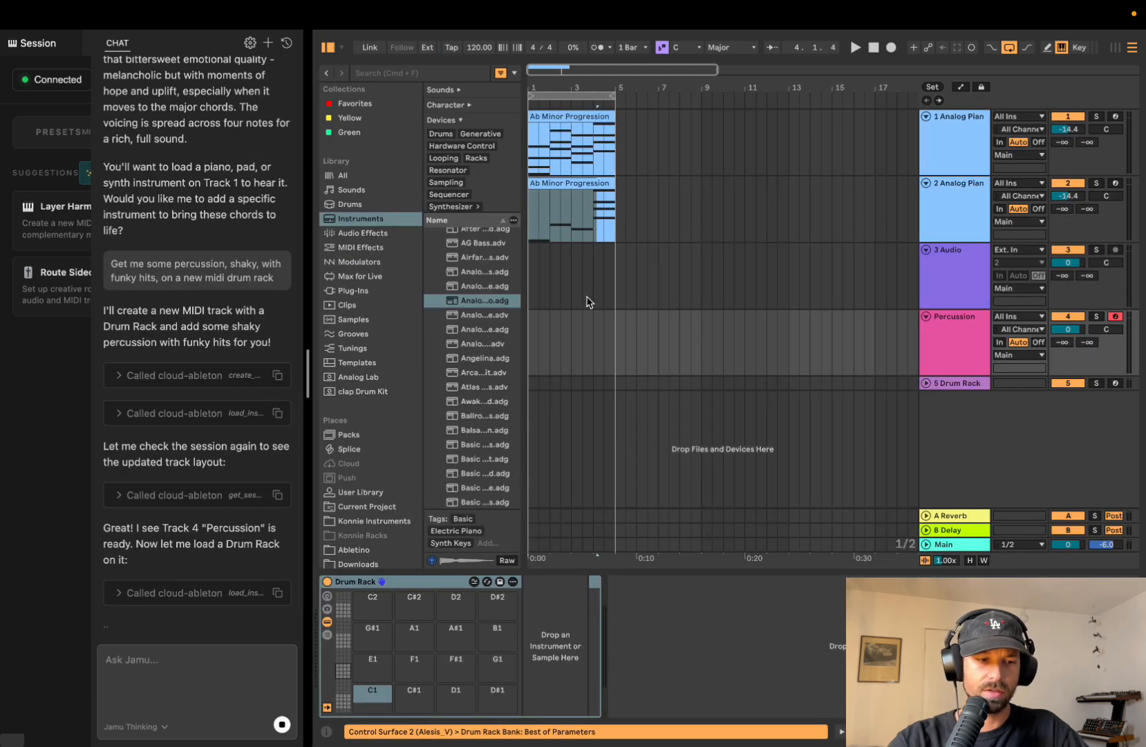
{"action": "double_click", "coordinate": [545, 200]}
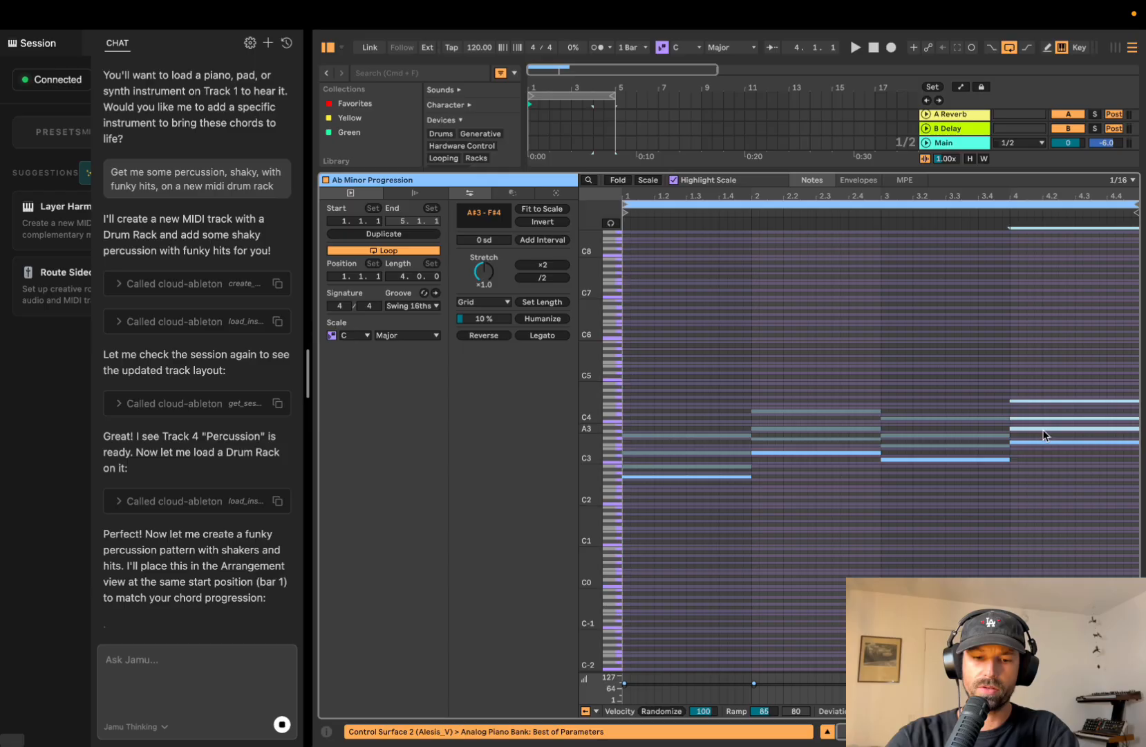
{"action": "left_click_drag", "start_coordinate": [915, 170], "coordinate": [901, 544]}
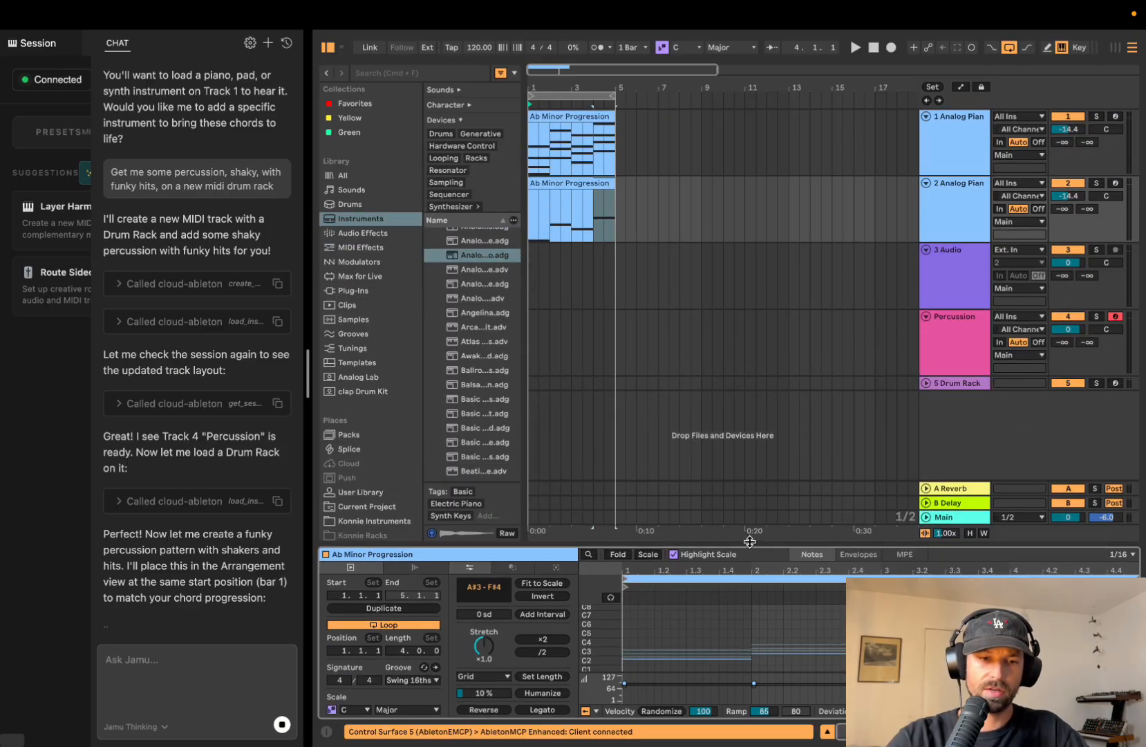
{"action": "left_click_drag", "start_coordinate": [749, 541], "coordinate": [753, 183]}
{"action": "left_click", "coordinate": [733, 401]}
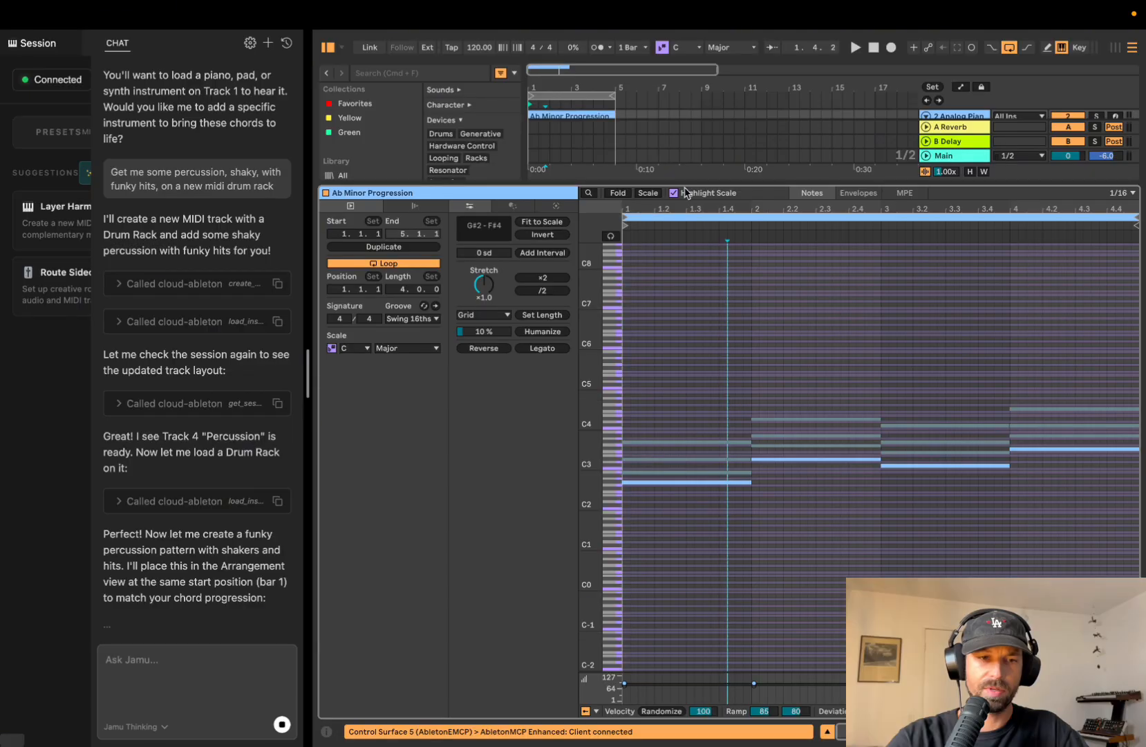
{"action": "left_click_drag", "start_coordinate": [670, 181], "coordinate": [672, 547]}
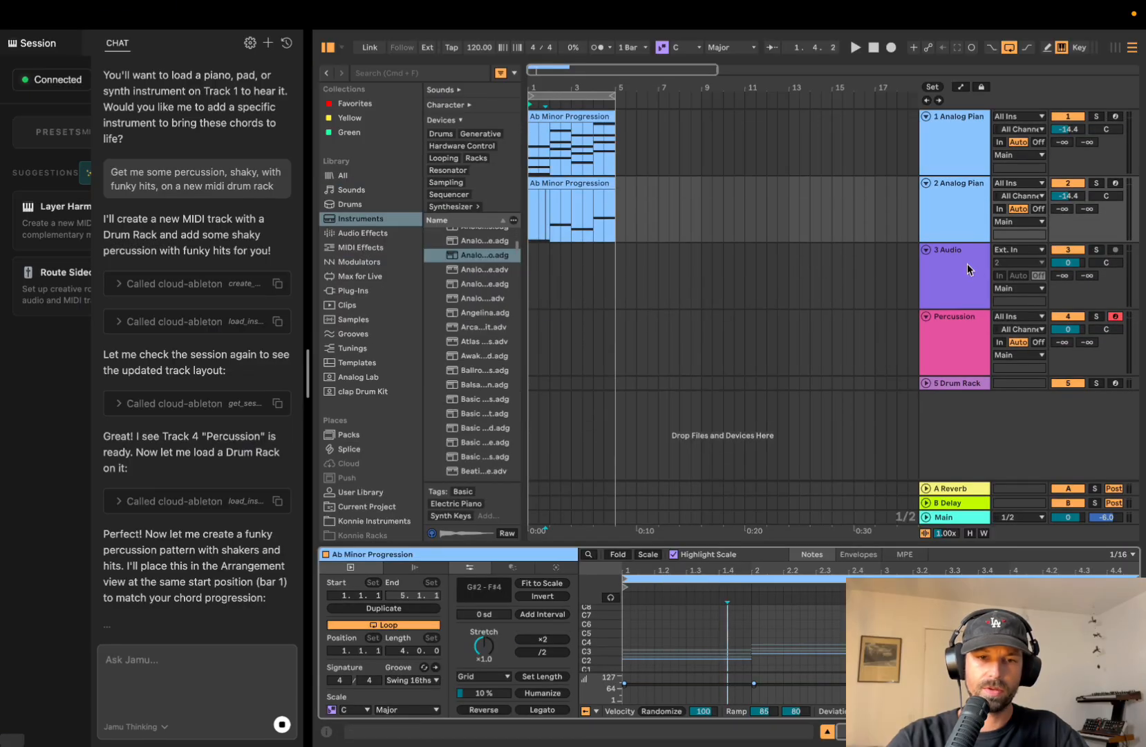
Delete the Audio track and the empty Percussion track, and unfold the Drum Rack track holding the Funky Percussion clip
{"action": "left_click", "coordinate": [968, 269]}
{"action": "key", "text": "Delete"}
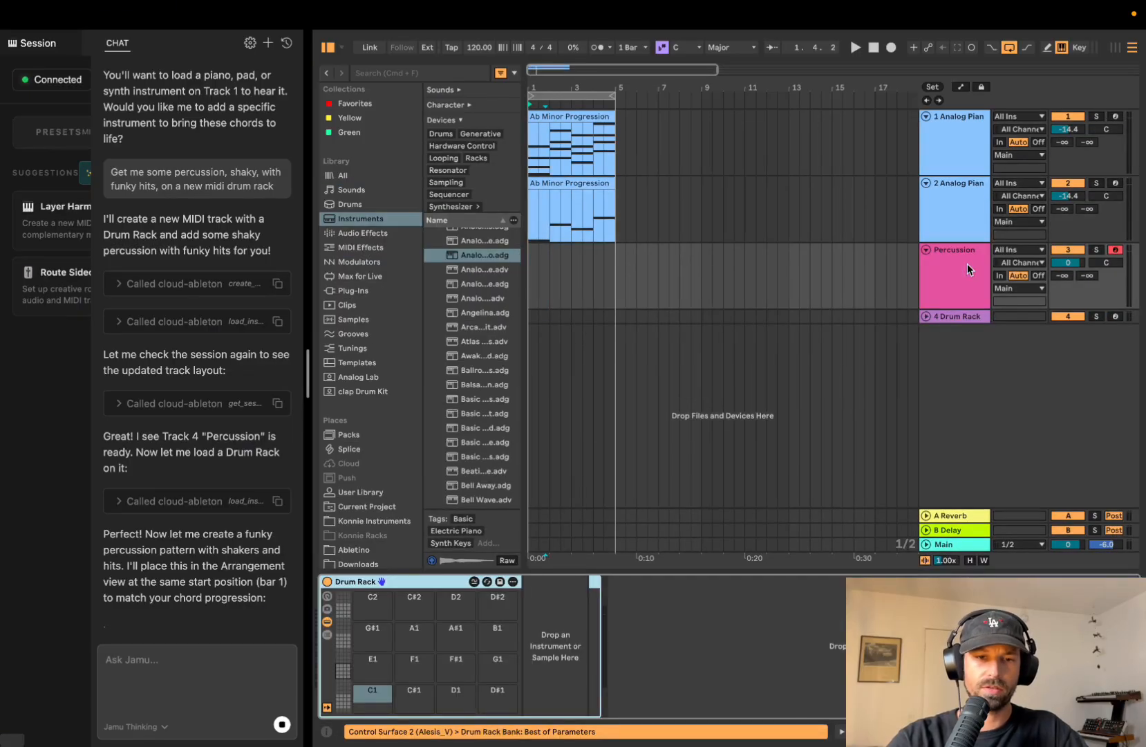
{"action": "key", "text": "Tab"}
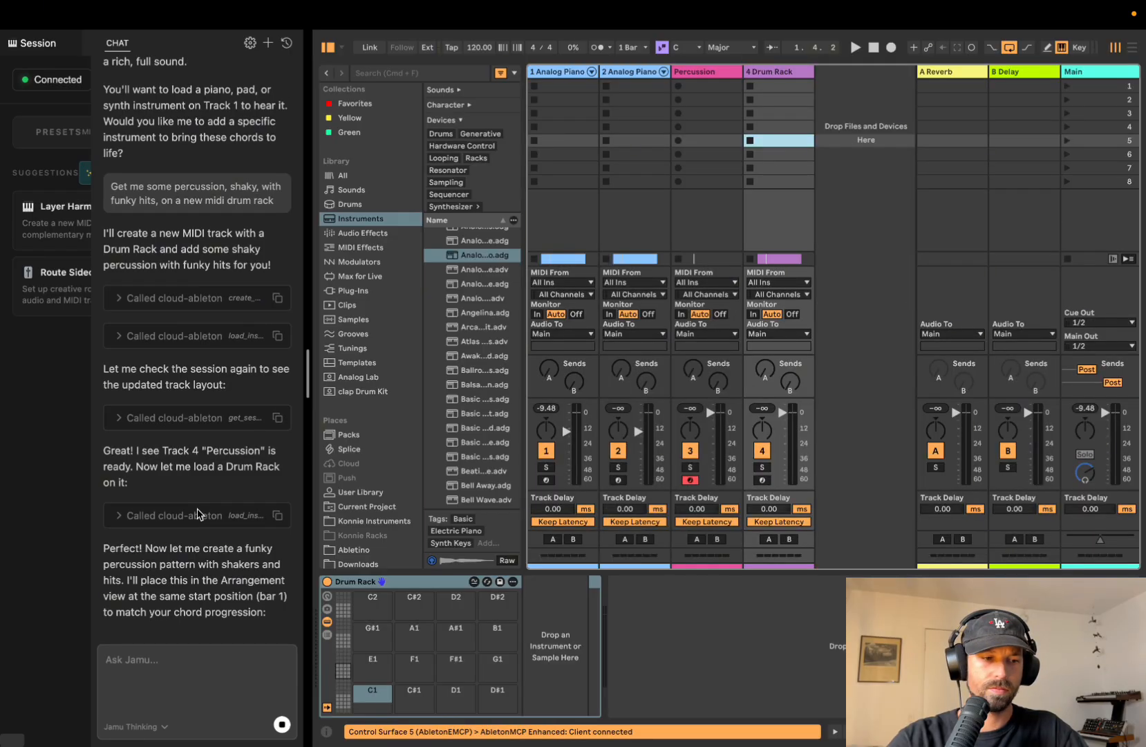
{"action": "key", "text": "Tab"}
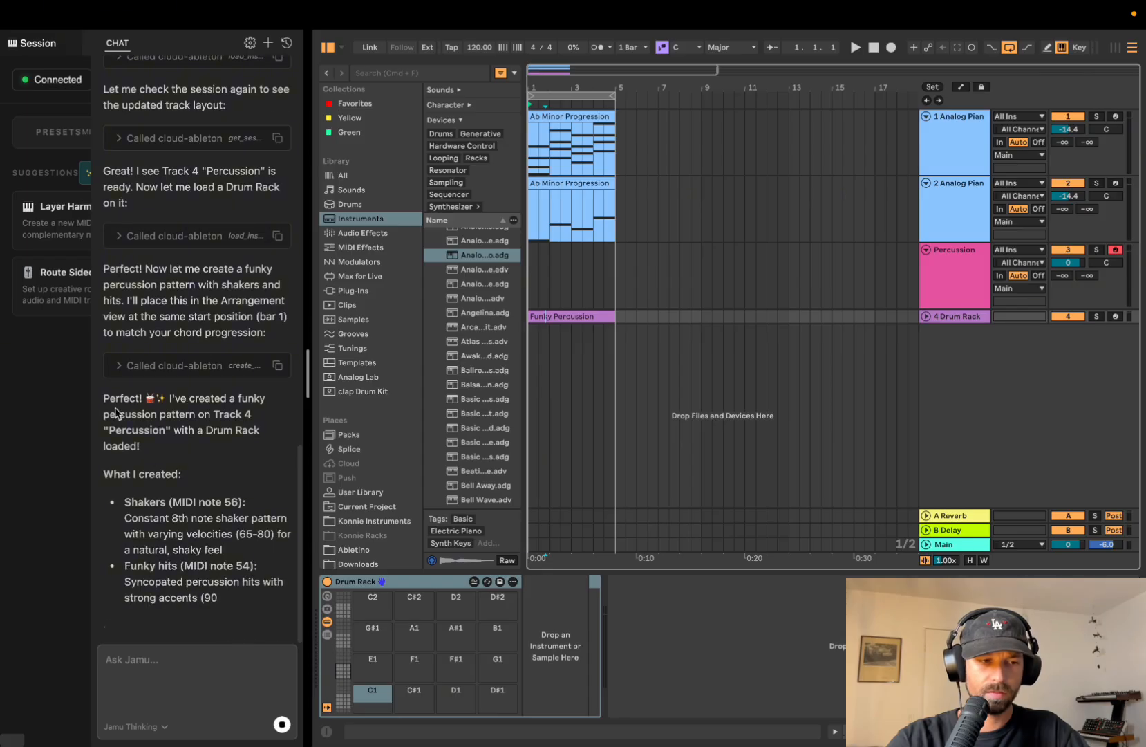
{"action": "left_click", "coordinate": [961, 248]}
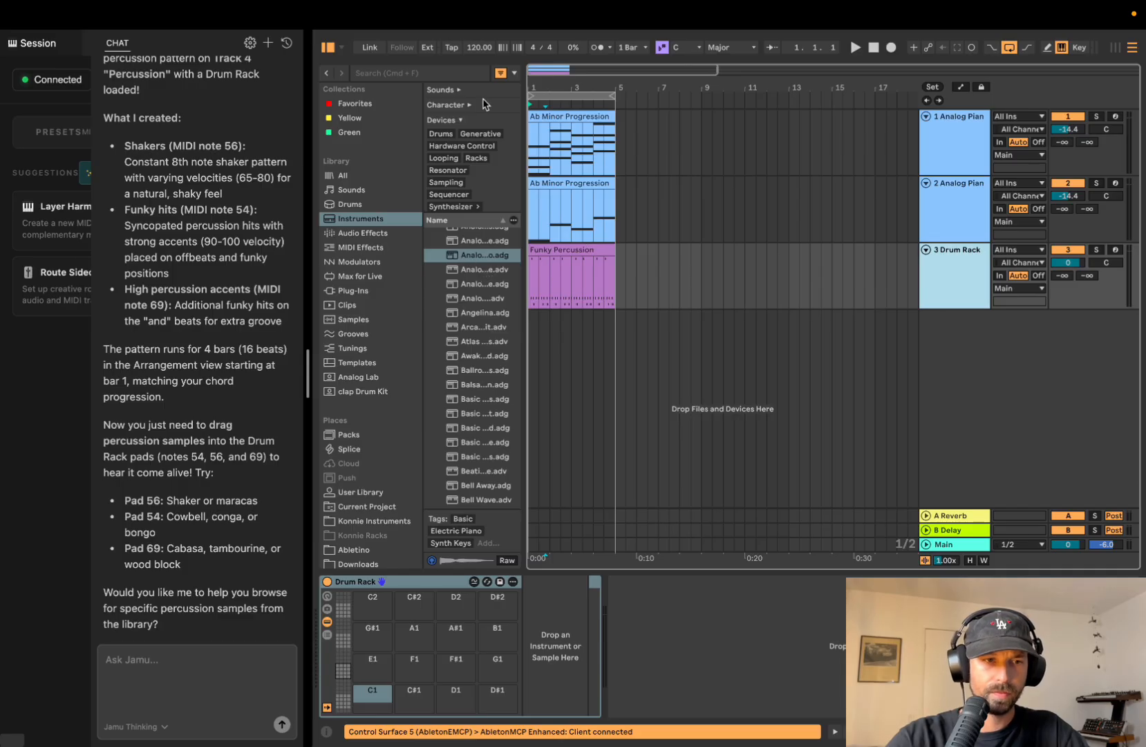
Load the Youngstar Kit preset from the Drums library onto the Drum Rack track and lower its volume to -18.4 dB
{"action": "left_click", "coordinate": [457, 74]}
{"action": "left_click", "coordinate": [349, 203]}
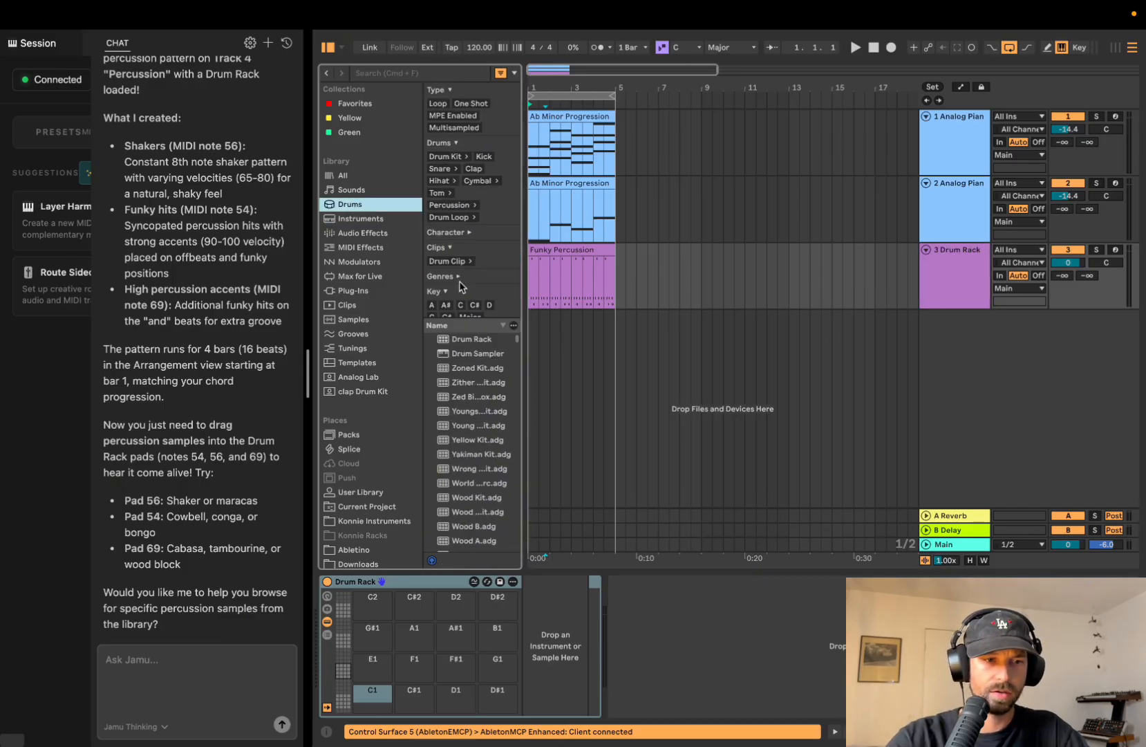
{"action": "left_click_drag", "start_coordinate": [473, 415], "coordinate": [809, 306]}
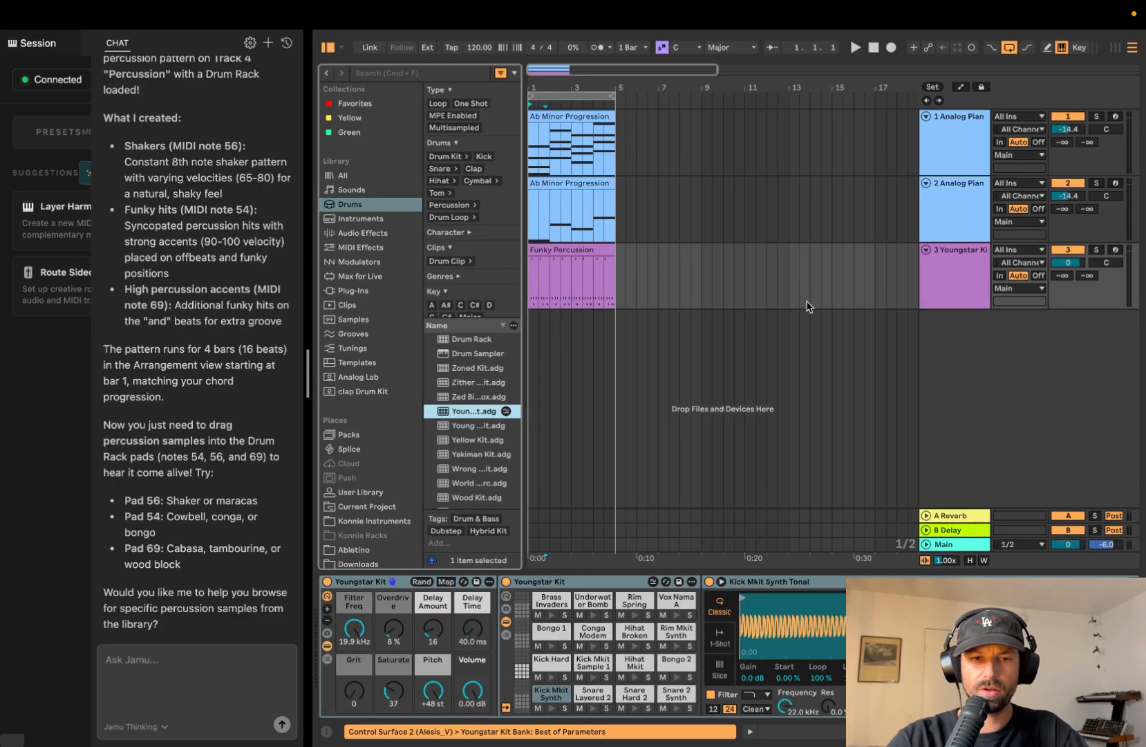
{"action": "left_click_drag", "start_coordinate": [1071, 263], "coordinate": [1072, 266]}
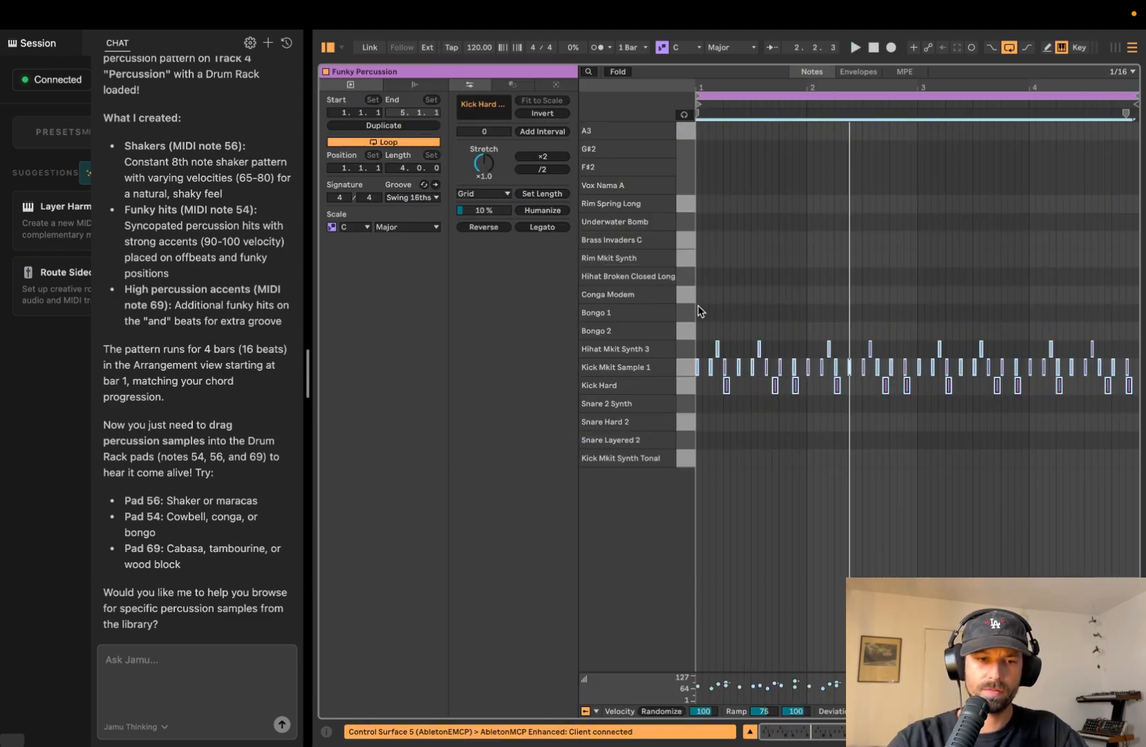
Shift the Funky Percussion notes down to the Kick Mkit Sample 1, Kick Hard and Snare 2 Synth pads, and also solo the first Analog Piano track
{"action": "key", "text": "Down"}
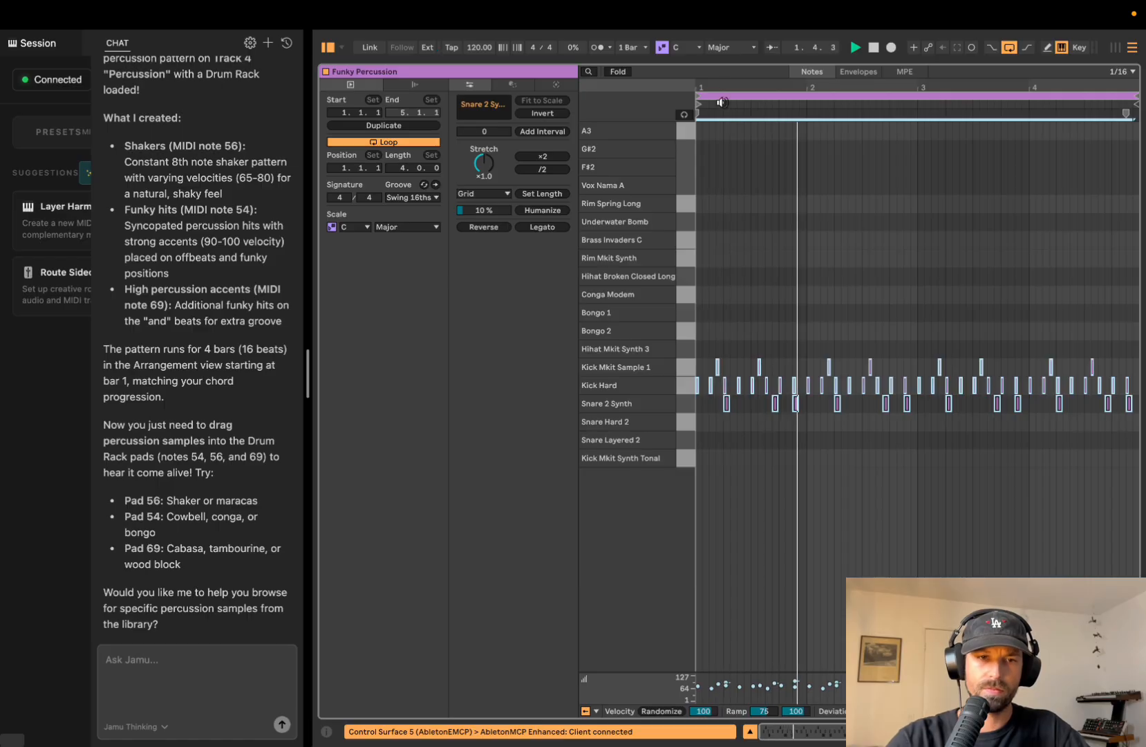
{"action": "left_click_drag", "start_coordinate": [719, 65], "coordinate": [729, 670]}
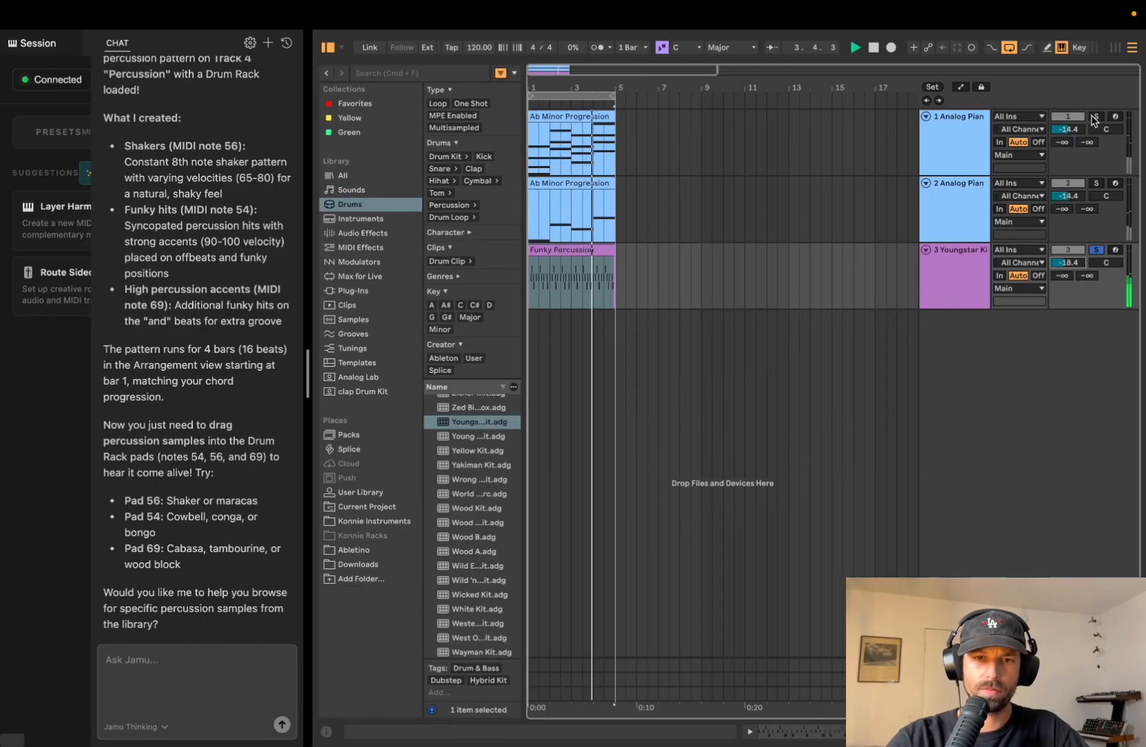
{"action": "left_click", "coordinate": [1097, 117], "text": "super"}
{"action": "left_click", "coordinate": [943, 160]}
{"action": "double_click", "coordinate": [941, 159]}
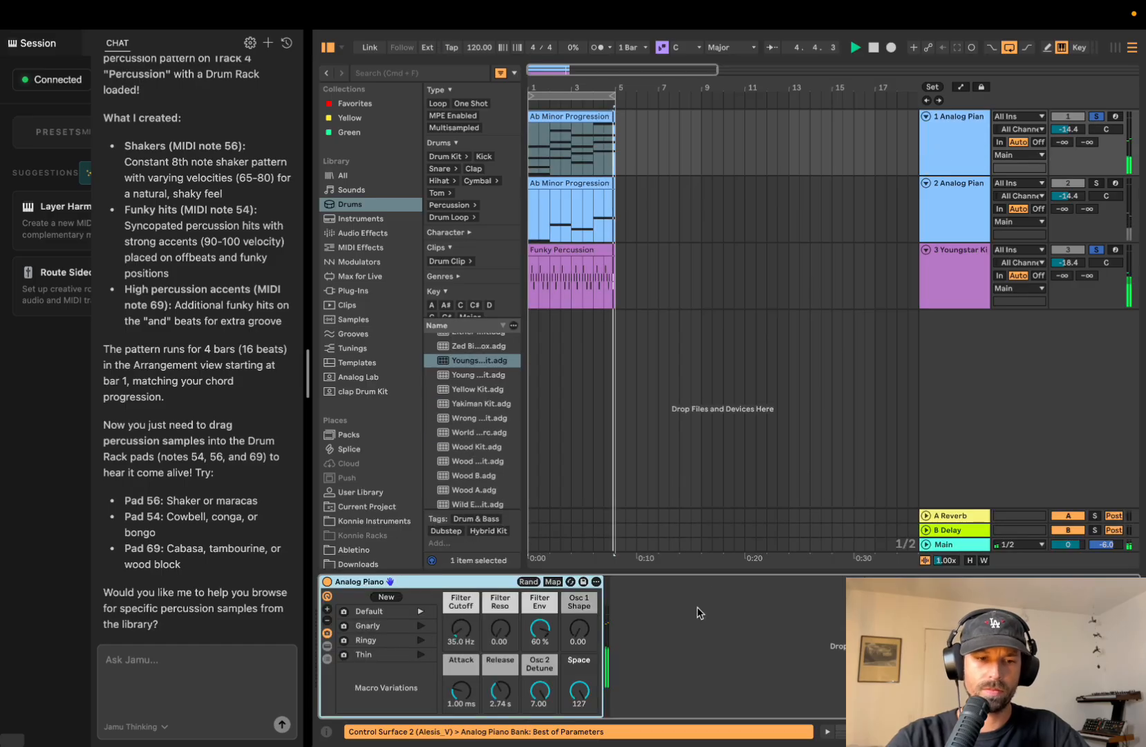
{"action": "double_click", "coordinate": [552, 116]}
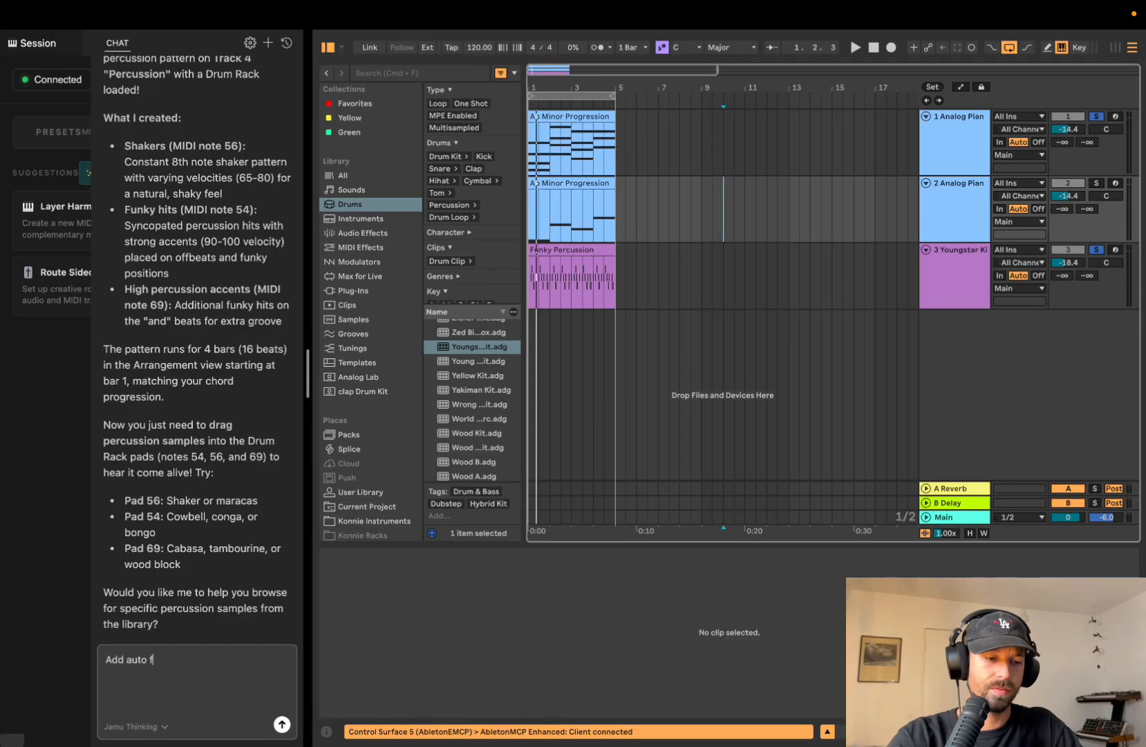
Ask Jamu to add an auto filter on track 1 and cut to 2k Hz, low pass
{"action": "type", "text": "1"}
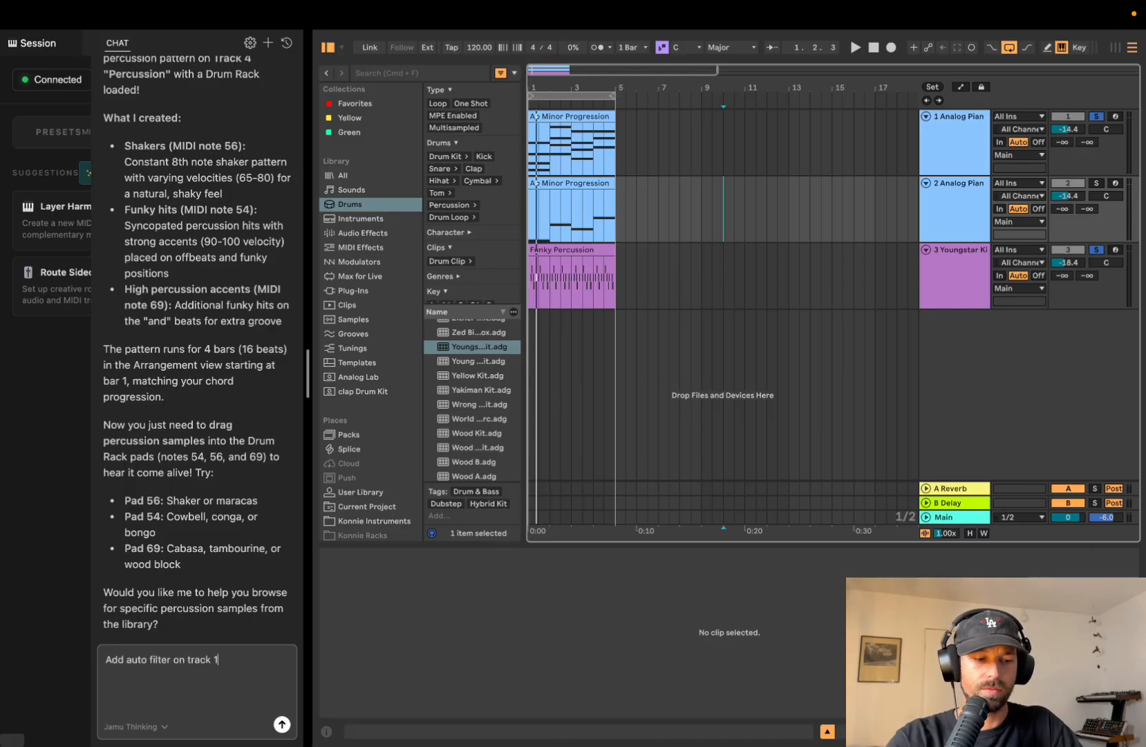
{"action": "type", "text": ", and cut to 2k hz, low pass"}
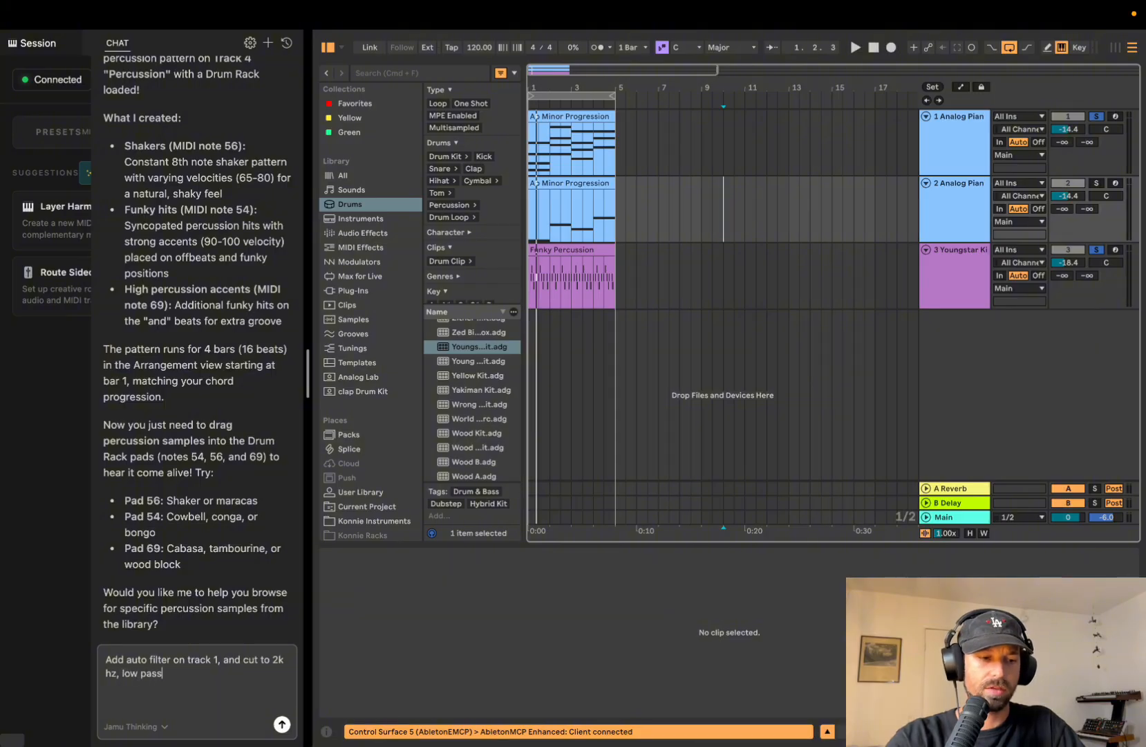
{"action": "key", "text": "Return"}
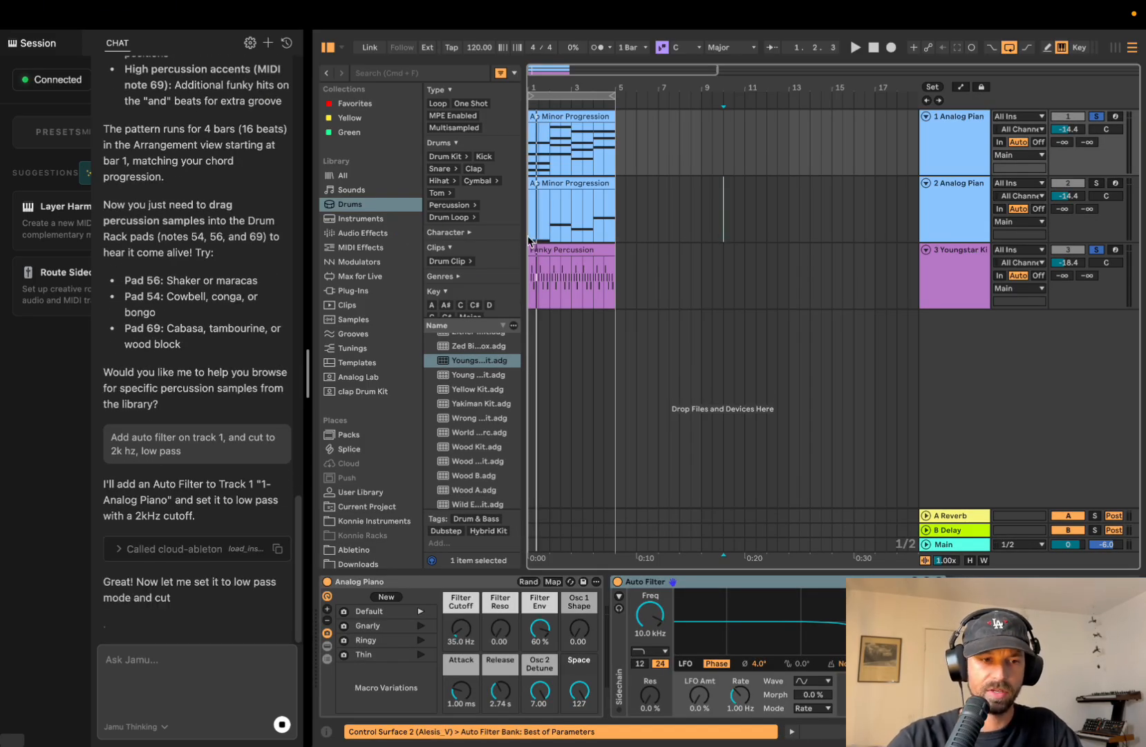
Preview the Basic Mallet and Basic Jupo Bass presets and load Basic Jupo Bass.adg onto the second Analog Piano track
{"action": "left_click", "coordinate": [361, 219]}
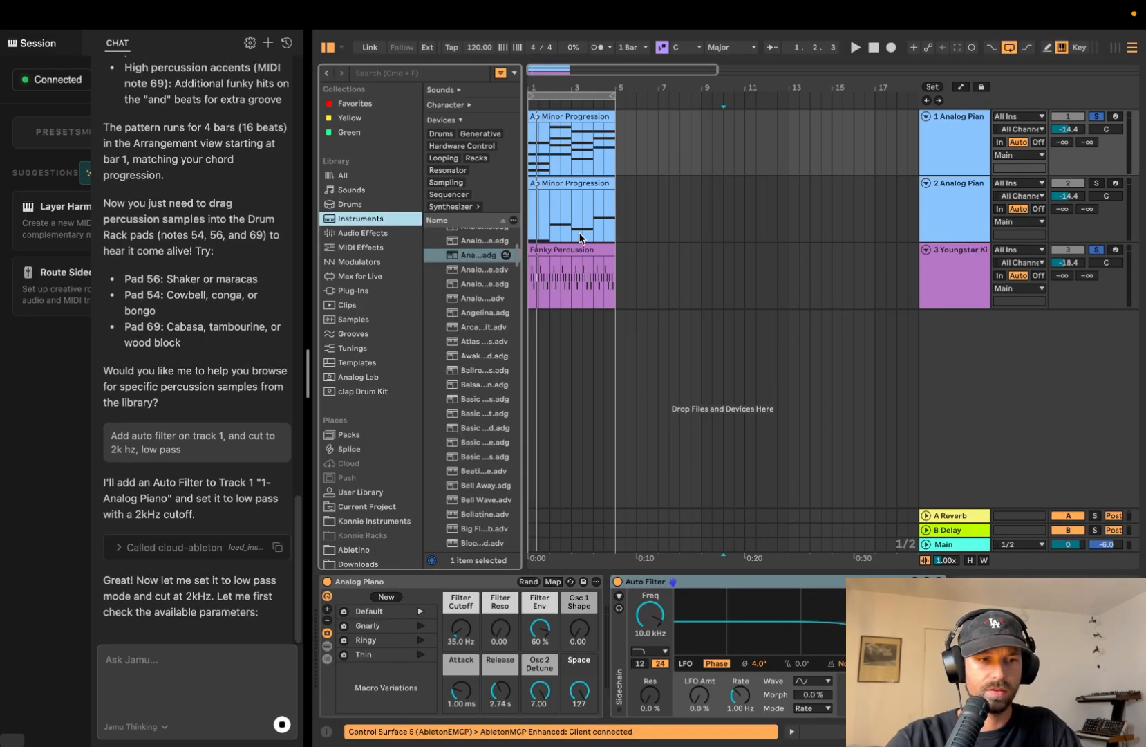
{"action": "left_click_drag", "start_coordinate": [524, 222], "coordinate": [662, 227]}
{"action": "scroll", "coordinate": [531, 406], "scroll_direction": "up", "scroll_amount": 3}
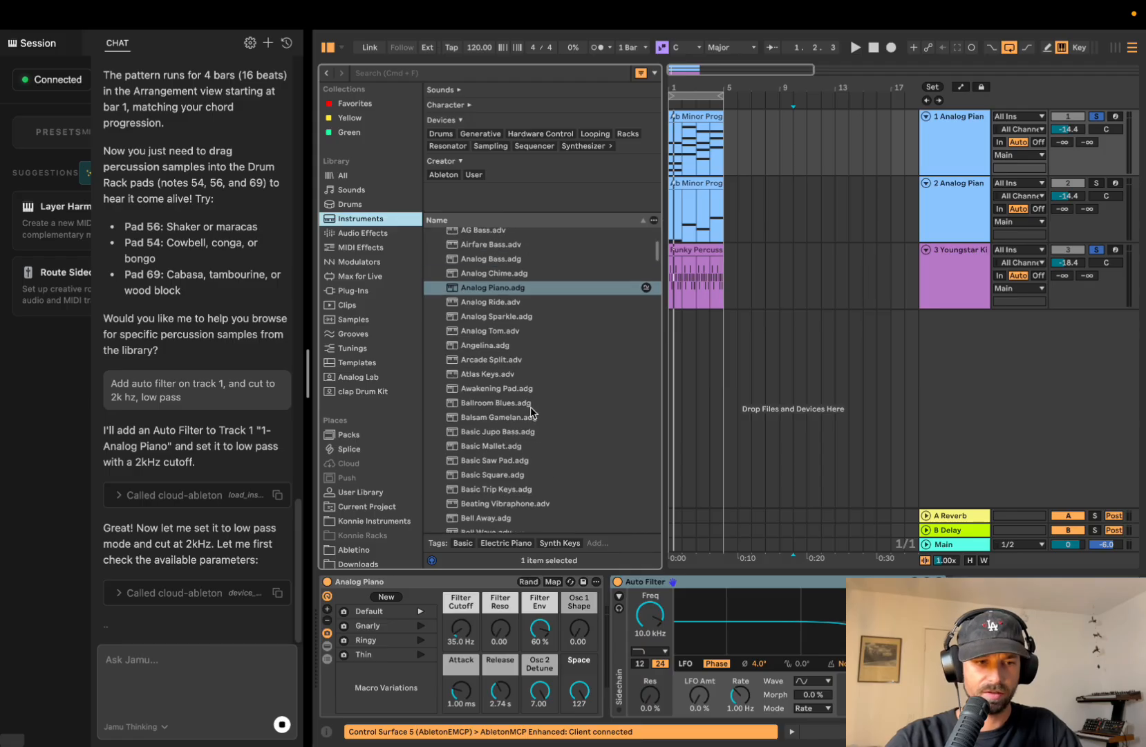
{"action": "left_click", "coordinate": [487, 471]}
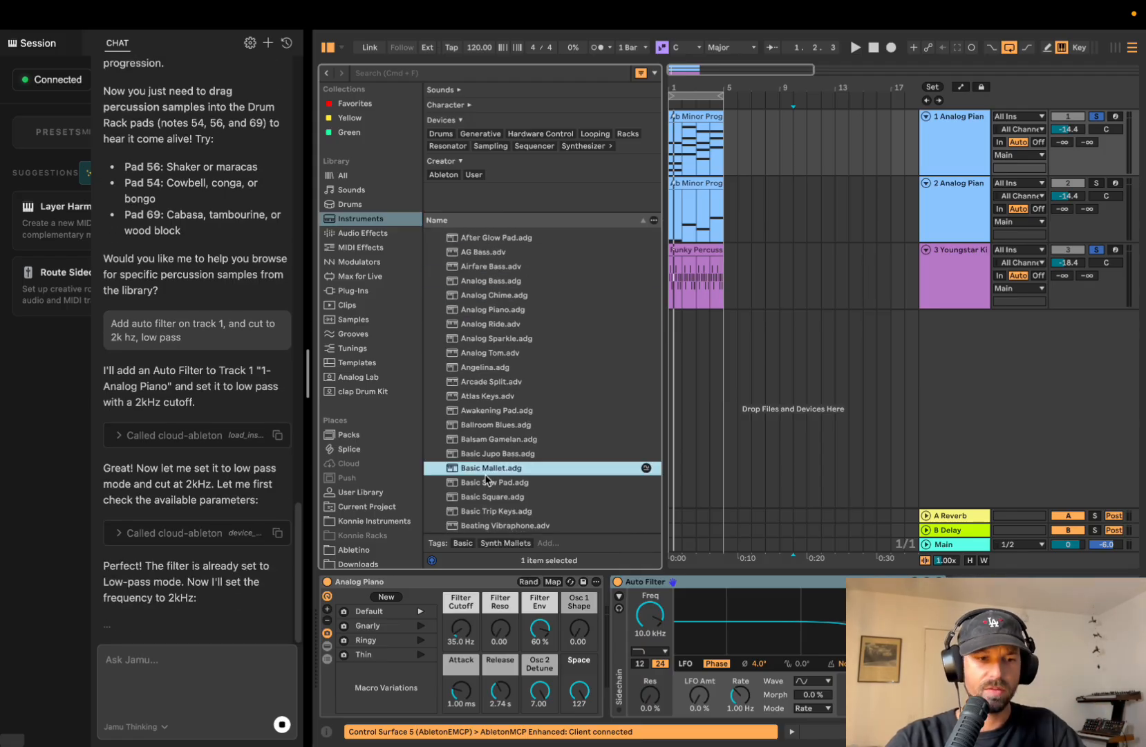
{"action": "left_click", "coordinate": [489, 455]}
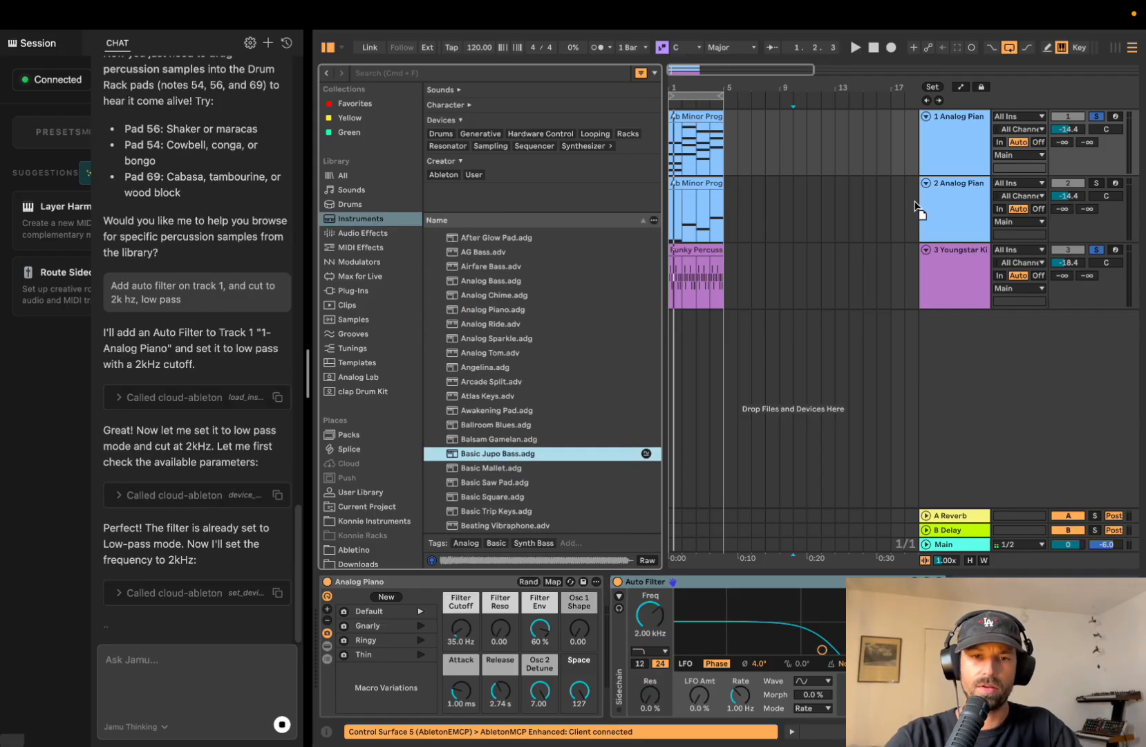
{"action": "left_click_drag", "start_coordinate": [963, 220], "coordinate": [964, 220]}
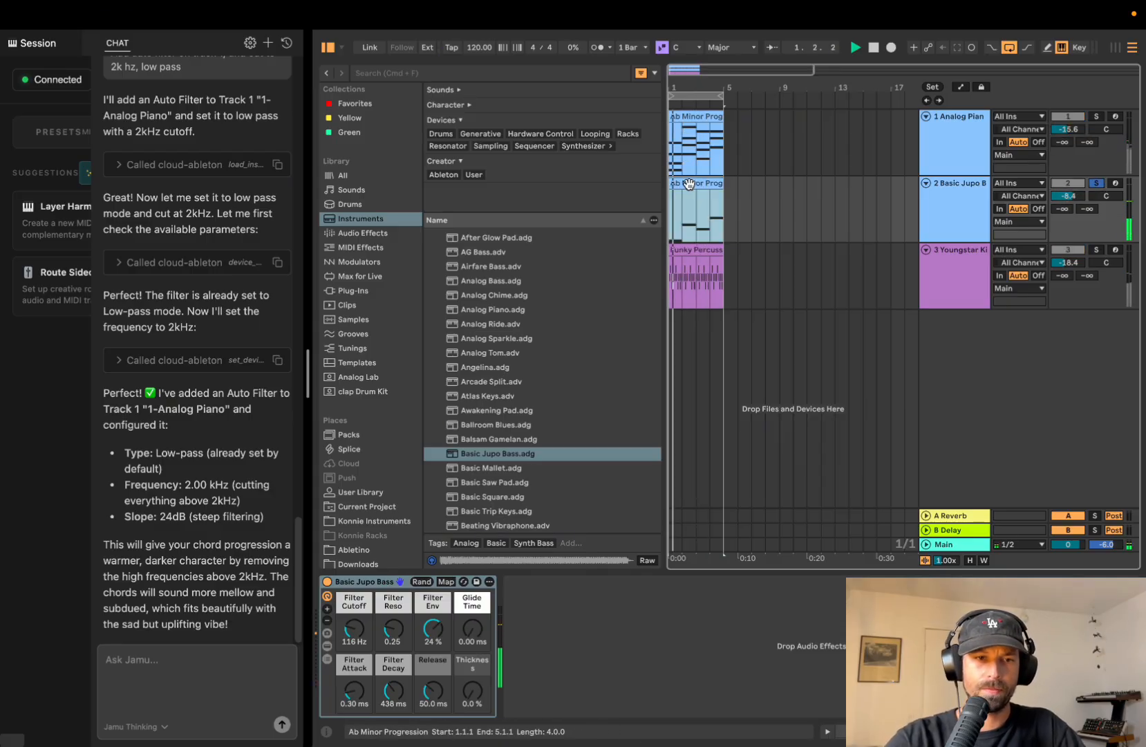
Play the loop with the Basic Jupo Bass track unsoloed and raise that track's volume to -6.2 dB
{"action": "double_click", "coordinate": [700, 207]}
{"action": "key", "text": "space"}
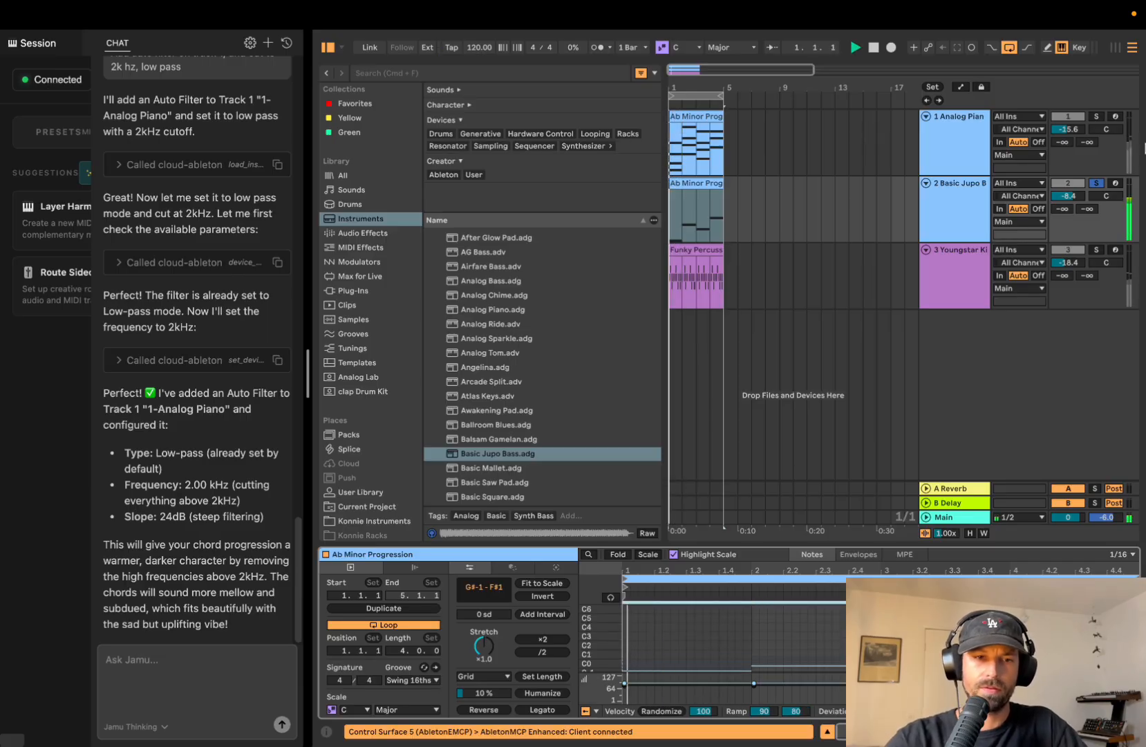
{"action": "left_click", "coordinate": [1096, 185]}
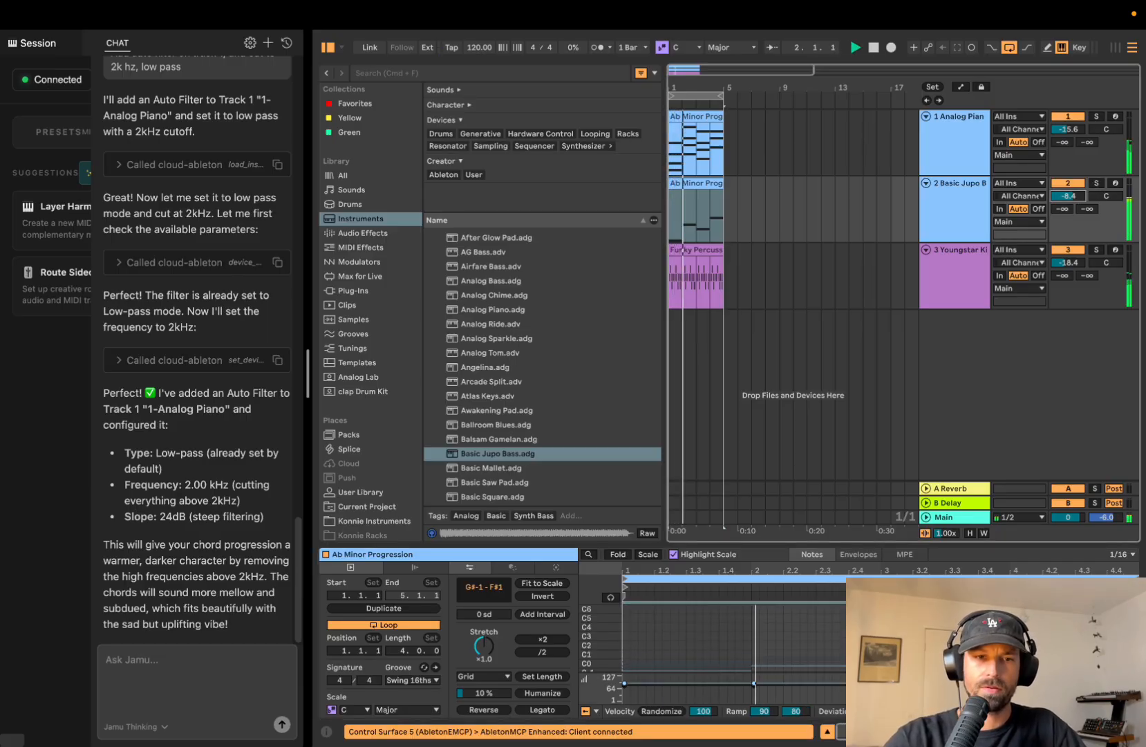
{"action": "left_click_drag", "start_coordinate": [1068, 196], "coordinate": [1068, 193]}
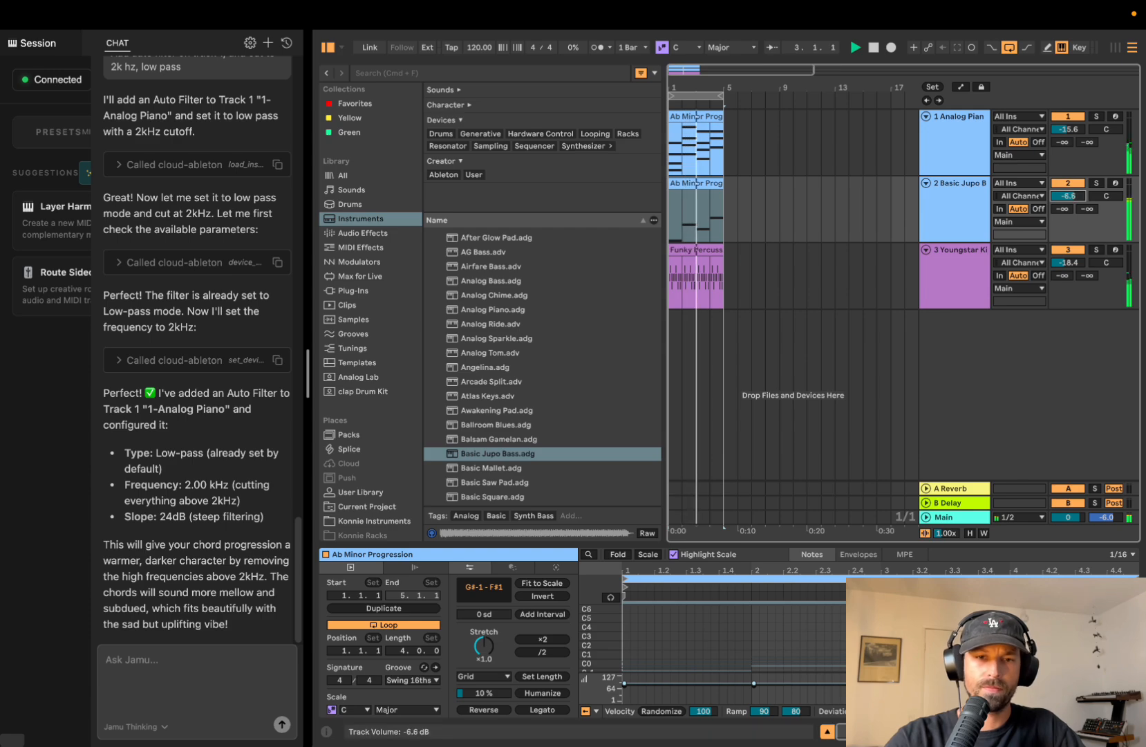
Search for "kick" in the Downloads folder of the browser
{"action": "left_click", "coordinate": [513, 74]}
{"action": "type", "text": "ki"}
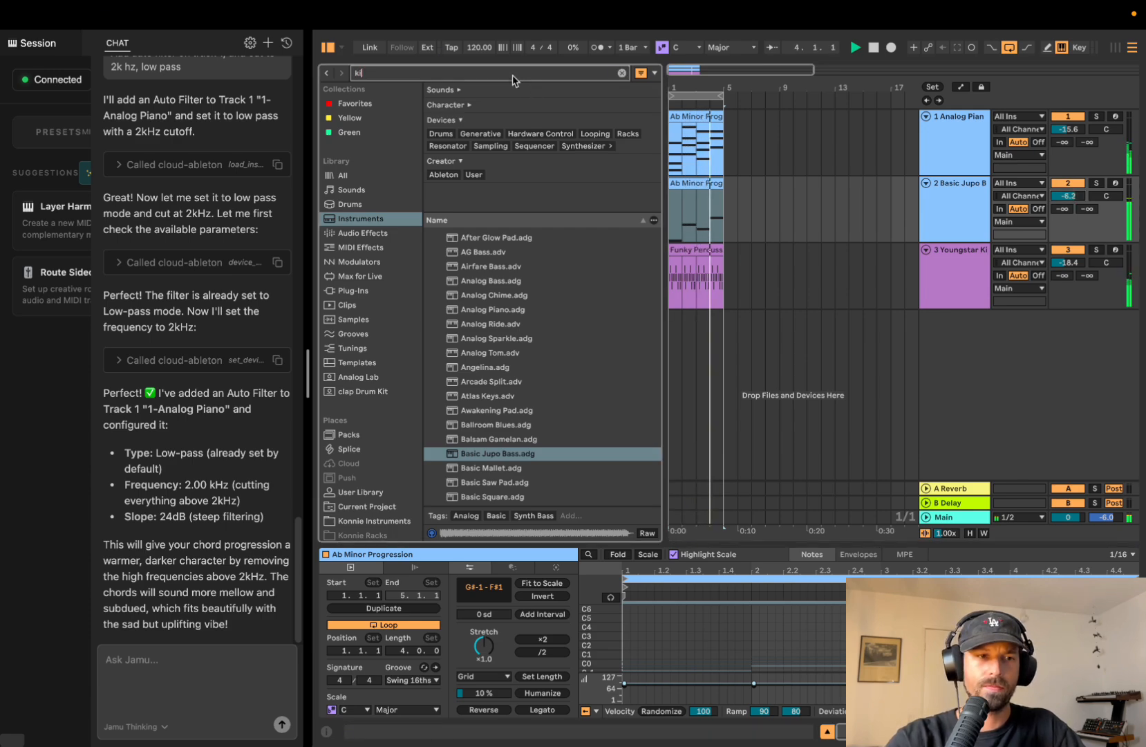
{"action": "type", "text": "ck"}
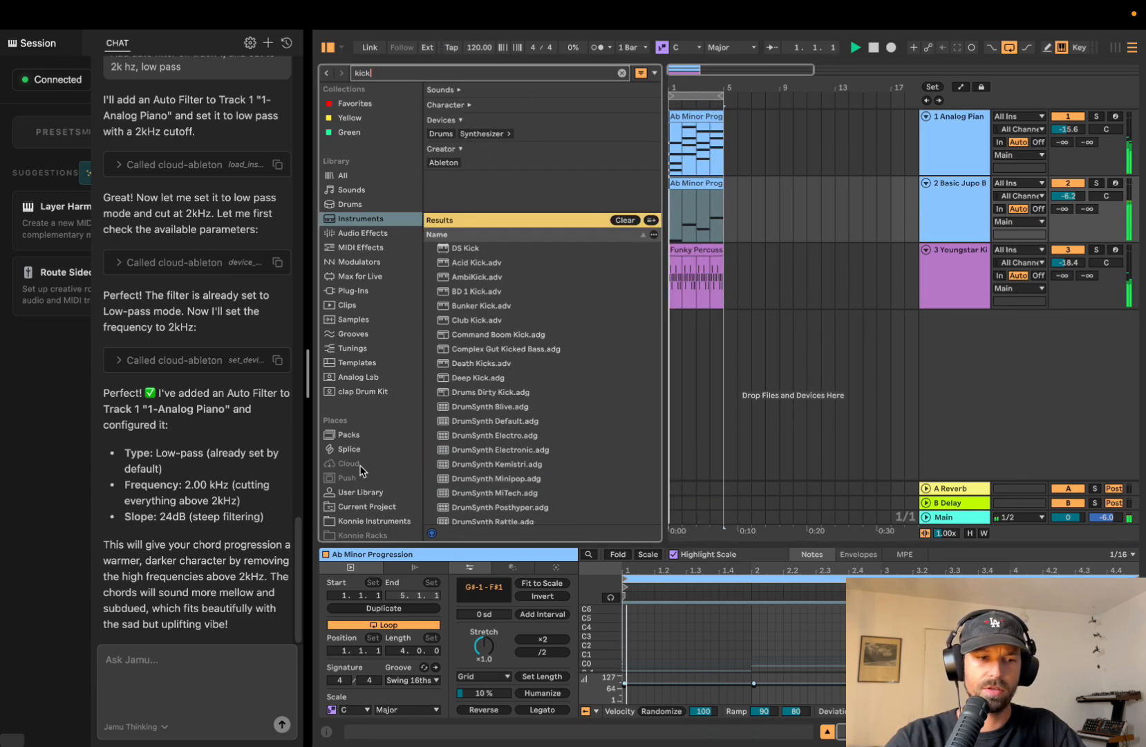
{"action": "scroll", "coordinate": [361, 471], "scroll_direction": "down", "scroll_amount": 2}
{"action": "left_click", "coordinate": [369, 519]}
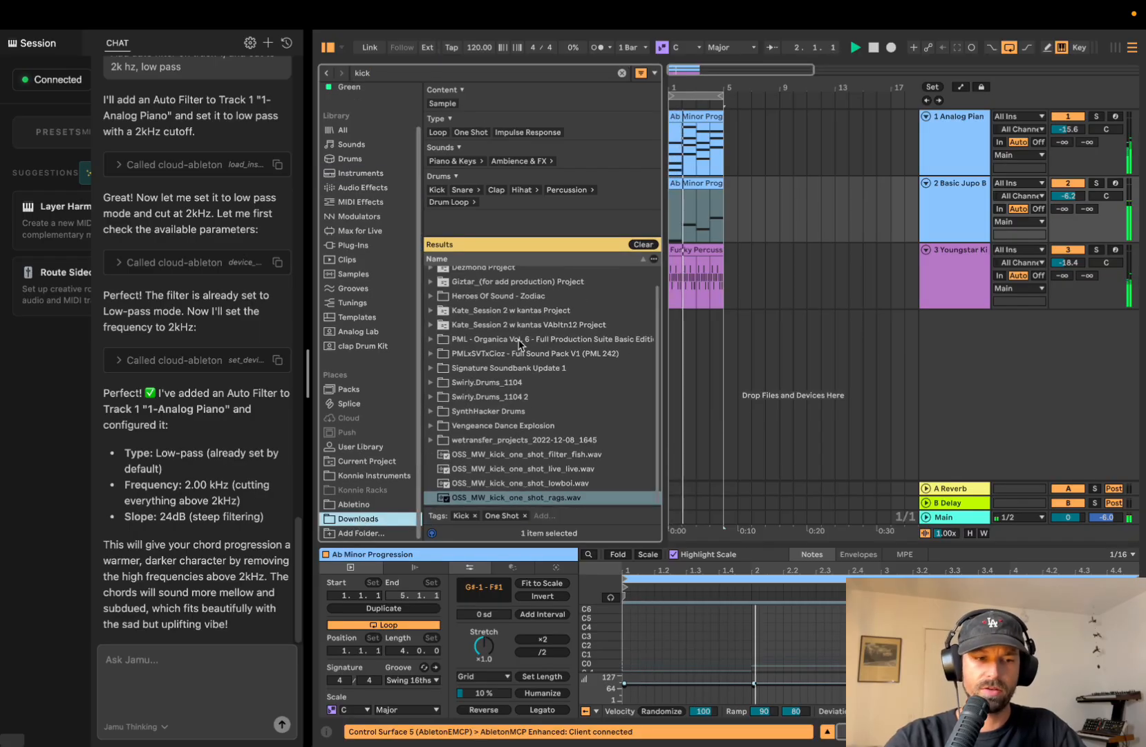
Filter the kick results to one-shots and place 09_AHT_Kick_G.wav at the start of a new audio track
{"action": "left_click", "coordinate": [430, 354]}
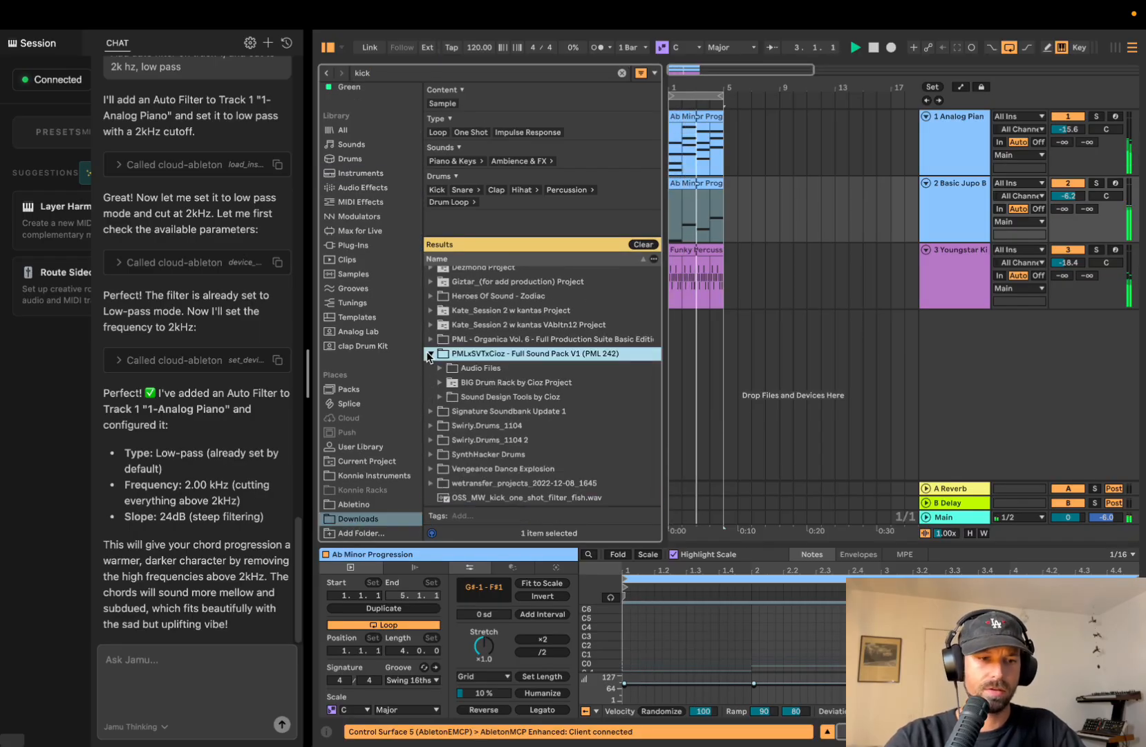
{"action": "left_click", "coordinate": [471, 133]}
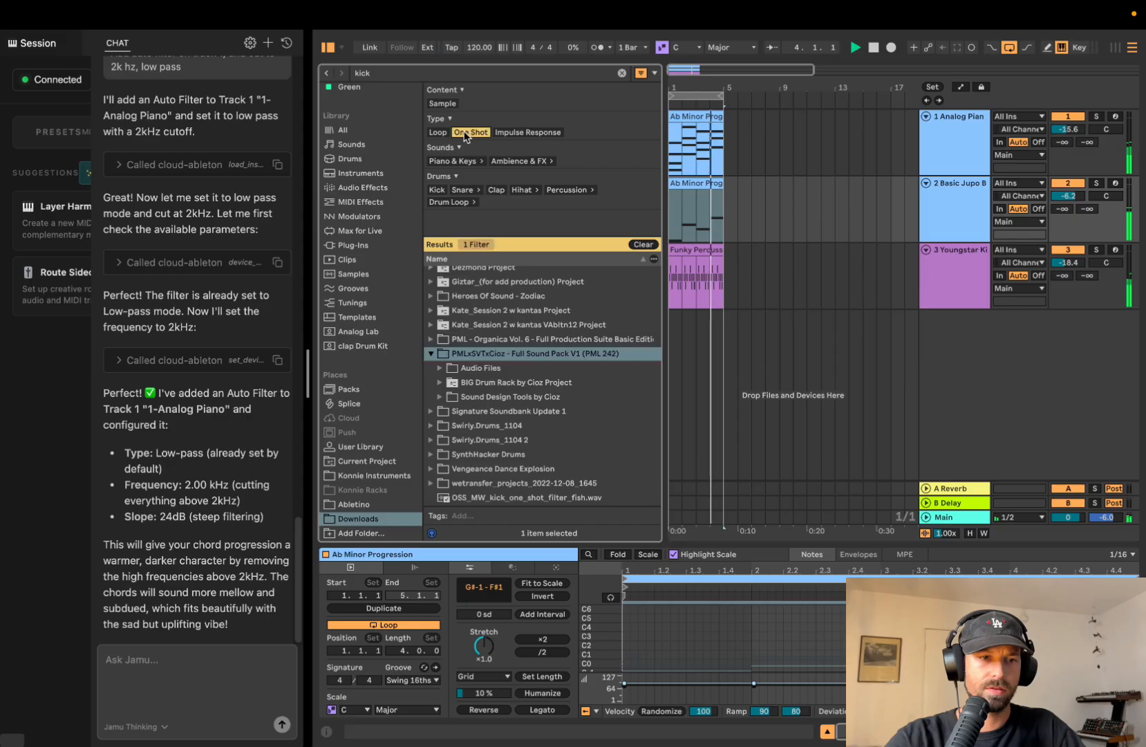
{"action": "scroll", "coordinate": [471, 364], "scroll_direction": "up", "scroll_amount": 1}
{"action": "left_click", "coordinate": [477, 289]}
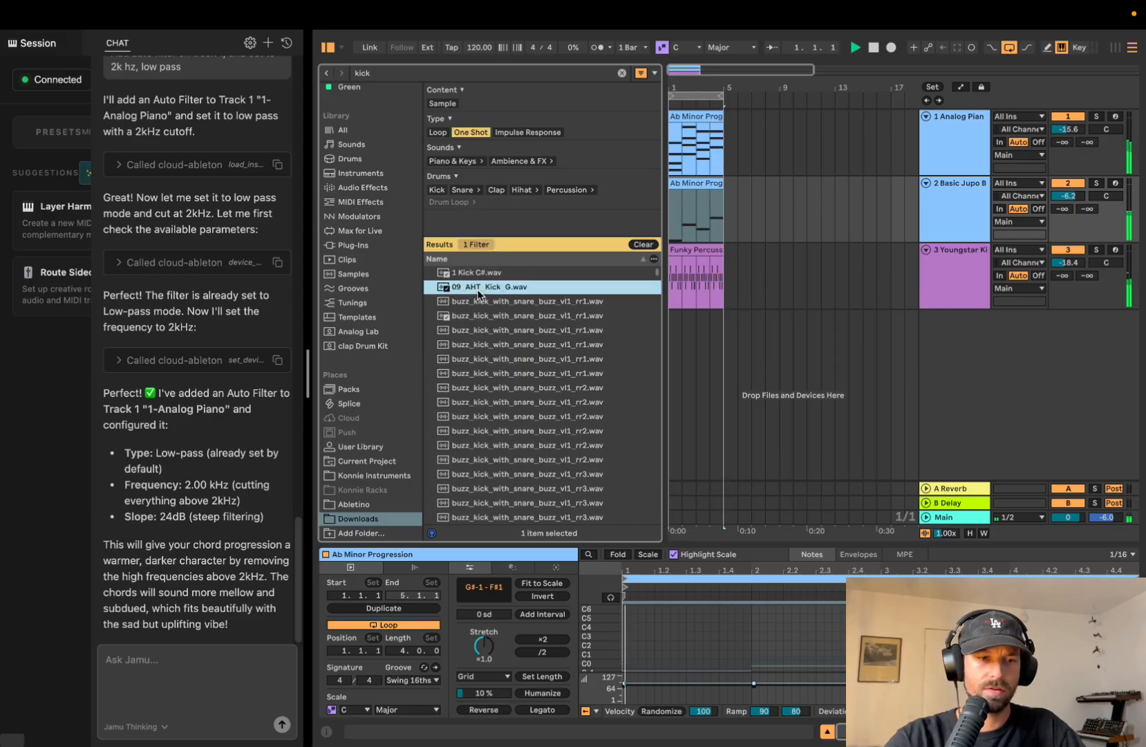
{"action": "left_click_drag", "start_coordinate": [477, 289], "coordinate": [759, 354]}
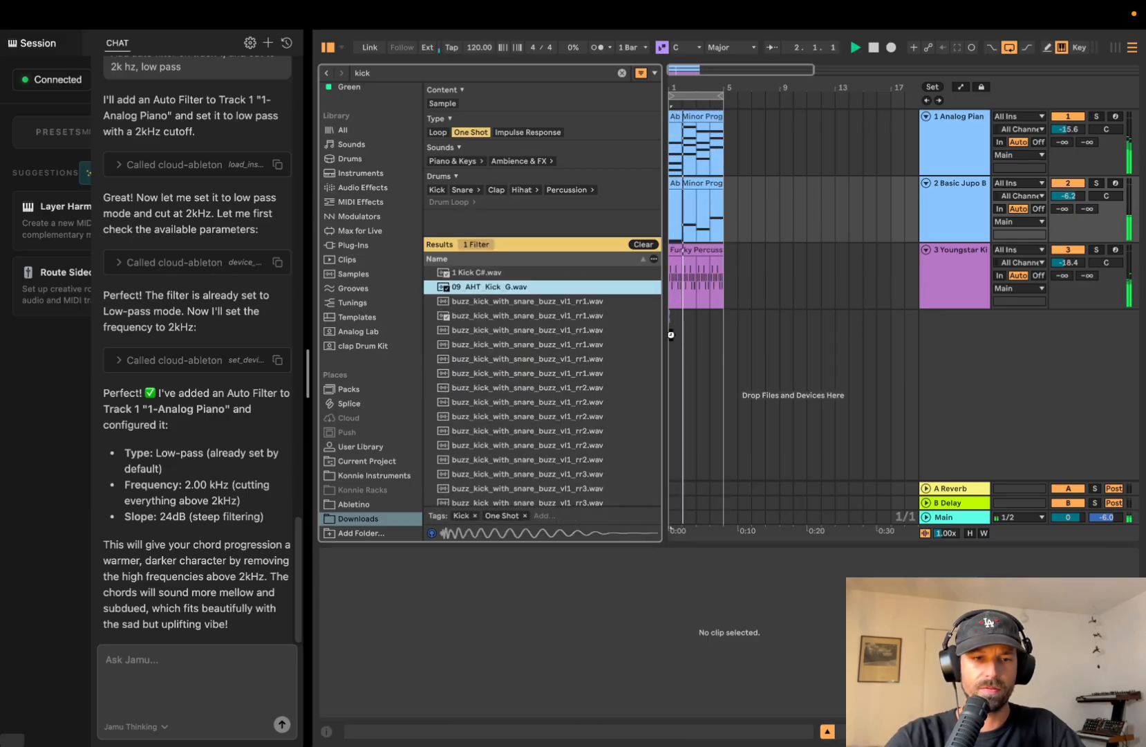
Trim the end of the 09_AHT_Kick_G clip to 0.215
{"action": "key", "text": "plus"}
{"action": "key", "text": "plus"}
{"action": "key", "text": "plus"}
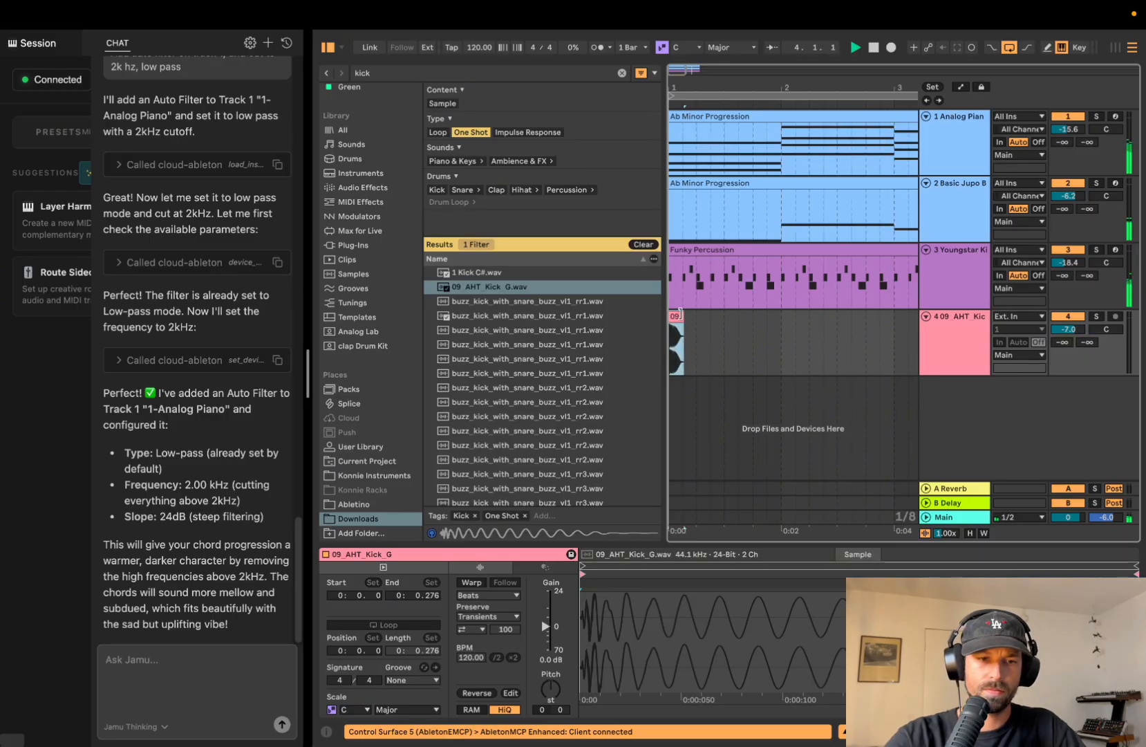
{"action": "left_click_drag", "start_coordinate": [681, 313], "coordinate": [677, 312]}
Try to fill the kick track by duplicating the trimmed clip back to back
{"action": "key", "text": "ctrl+d"}
{"action": "key", "text": "ctrl+d"}
{"action": "key", "text": "ctrl+d"}
{"action": "key", "text": "ctrl+d"}
{"action": "key", "text": "ctrl+d"}
{"action": "key", "text": "ctrl+d"}
{"action": "key", "text": "ctrl+d"}
{"action": "key", "text": "ctrl+d"}
{"action": "key", "text": "ctrl+d"}
{"action": "key", "text": "ctrl+d"}
{"action": "key", "text": "ctrl+d"}
{"action": "key", "text": "ctrl+d"}
{"action": "key", "text": "ctrl+d"}
{"action": "key", "text": "ctrl+d"}
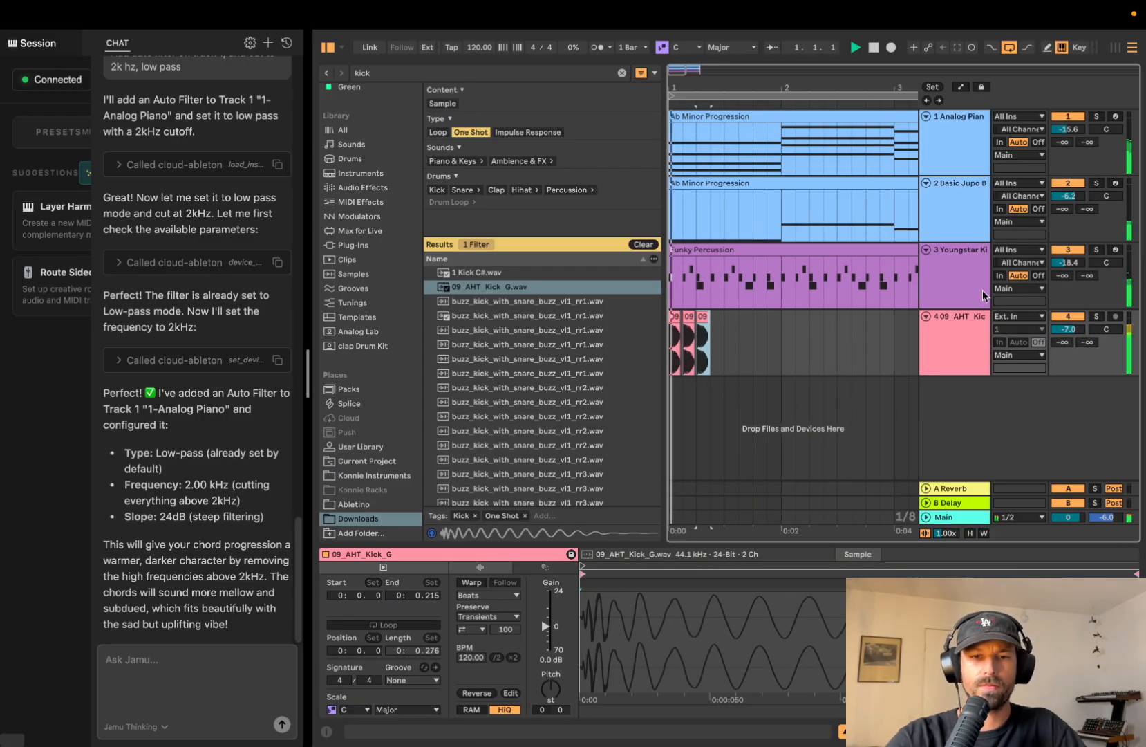
Undo the back-to-back duplicates of the kick clip
{"action": "key", "text": "ctrl+z"}
{"action": "key", "text": "ctrl+z"}
{"action": "key", "text": "ctrl+z"}
{"action": "key", "text": "ctrl+z"}
{"action": "key", "text": "ctrl+z"}
{"action": "key", "text": "ctrl+z"}
{"action": "key", "text": "ctrl+z"}
{"action": "key", "text": "ctrl+z"}
{"action": "key", "text": "ctrl+z"}
{"action": "key", "text": "ctrl+z"}
{"action": "key", "text": "ctrl+z"}
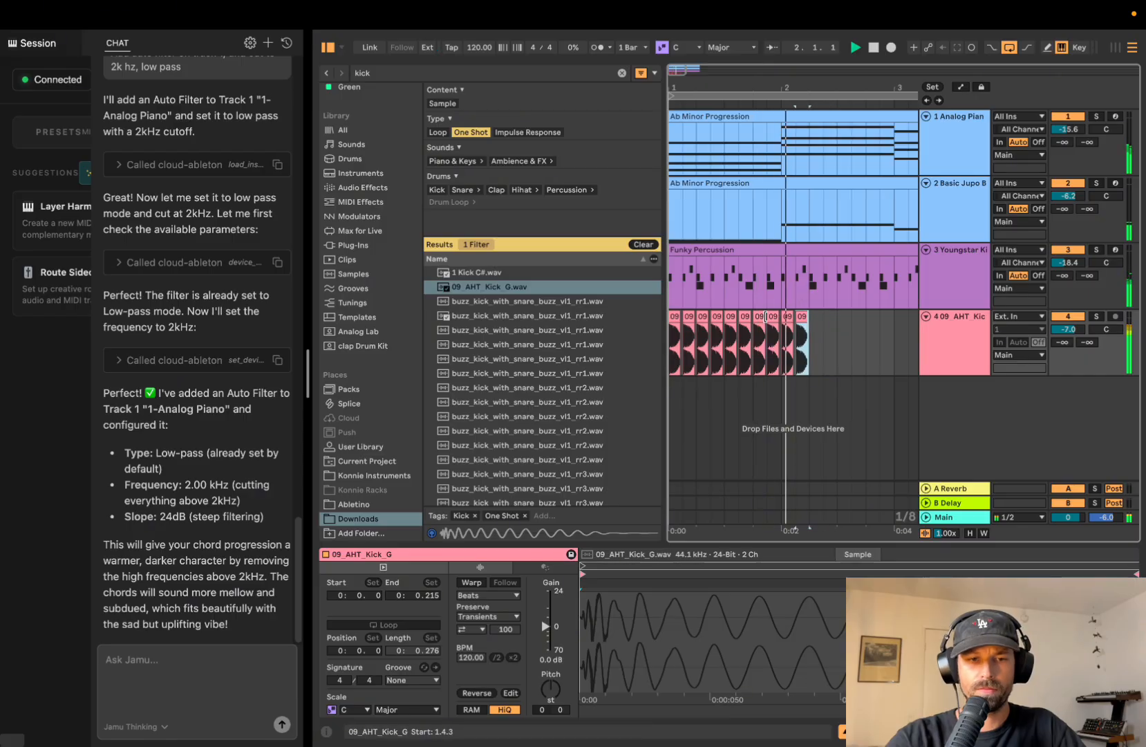
{"action": "key", "text": "super+z"}
{"action": "key", "text": "super+z"}
{"action": "key", "text": "super+z"}
Duplicate the one-beat time selection holding the kick until kicks fall on every beat of all four bars
{"action": "left_click_drag", "start_coordinate": [699, 326], "coordinate": [669, 325]}
{"action": "key", "text": "super+d"}
{"action": "key", "text": "super+d"}
{"action": "key", "text": "super+d"}
{"action": "key", "text": "super+d"}
{"action": "key", "text": "super+d"}
{"action": "key", "text": "super+d"}
{"action": "key", "text": "super+d"}
{"action": "key", "text": "super+d"}
{"action": "key", "text": "super+d"}
{"action": "key", "text": "super+d"}
{"action": "key", "text": "super+d"}
{"action": "key", "text": "super+d"}
{"action": "key", "text": "super+d"}
{"action": "key", "text": "super+d"}
{"action": "key", "text": "super+d"}
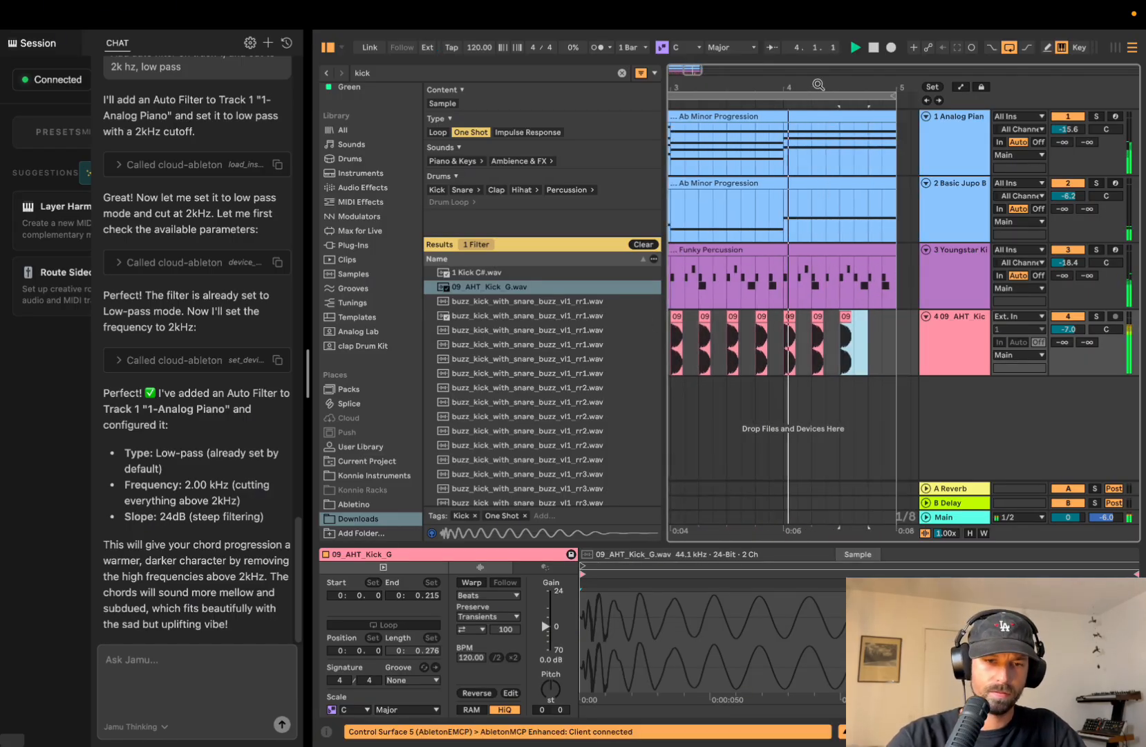
{"action": "left_click_drag", "start_coordinate": [819, 87], "coordinate": [792, 84]}
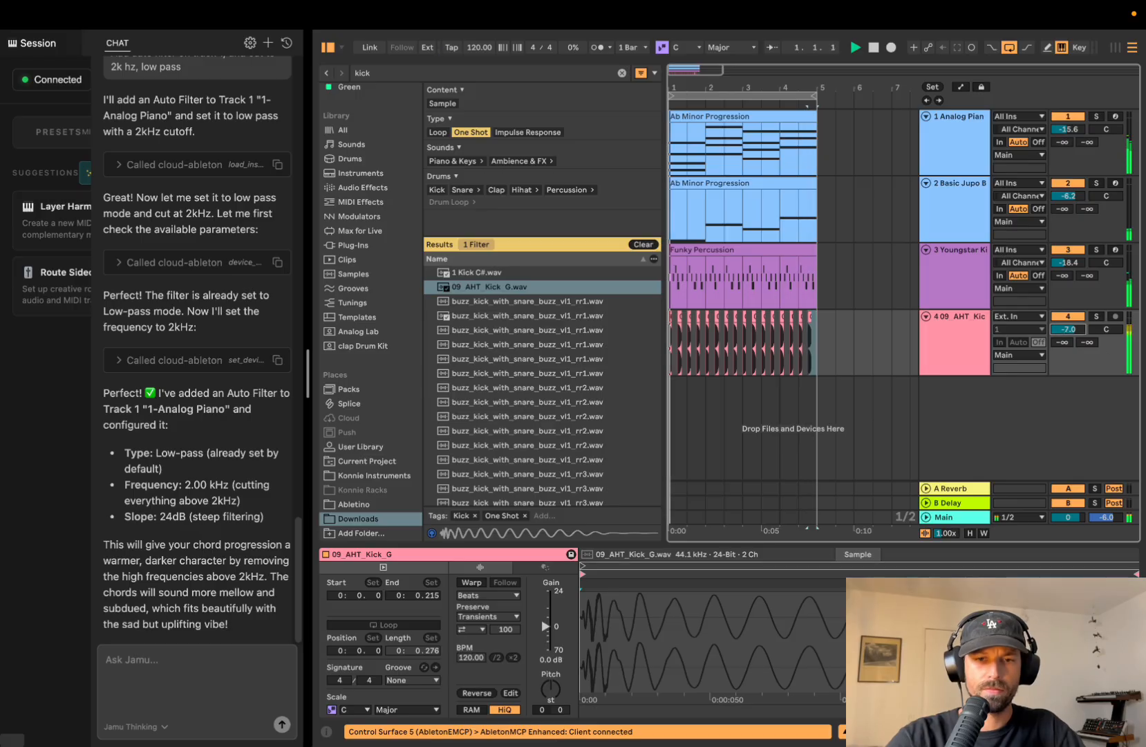
On the Analog Piano track's Auto Filter, lower the frequency to 581 Hz and set the resonance to 24%
{"action": "left_click", "coordinate": [967, 133]}
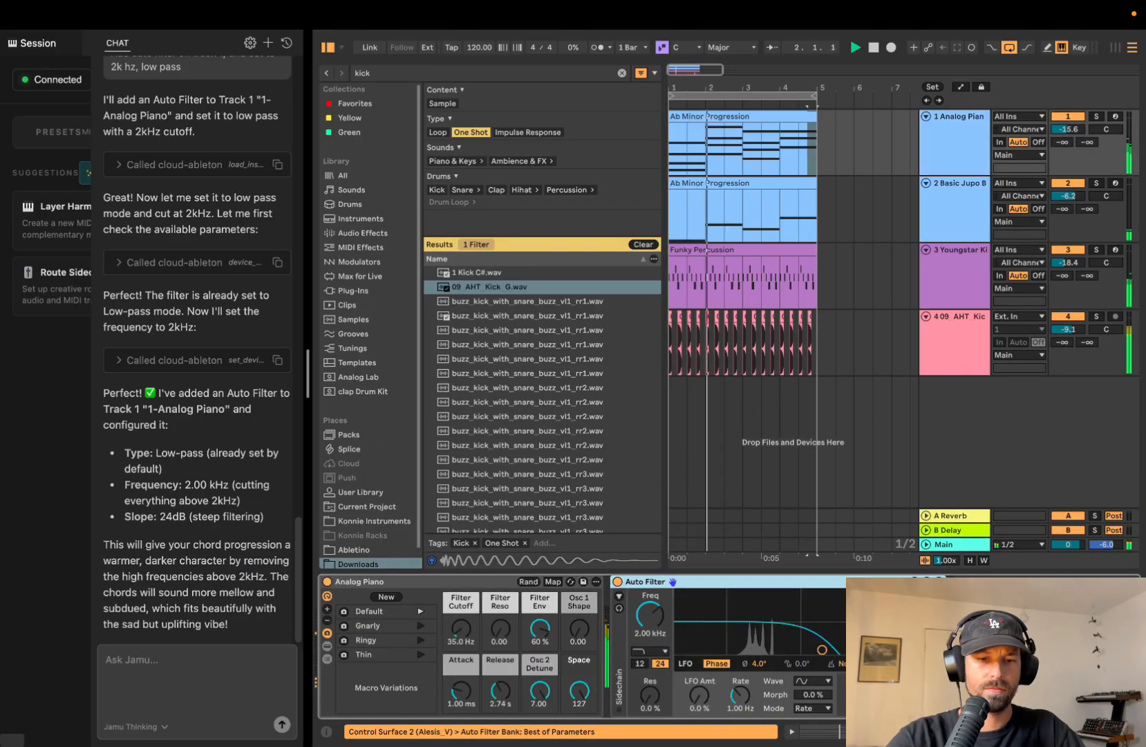
{"action": "left_click_drag", "start_coordinate": [650, 615], "coordinate": [650, 622]}
{"action": "left_click_drag", "start_coordinate": [812, 647], "coordinate": [784, 636]}
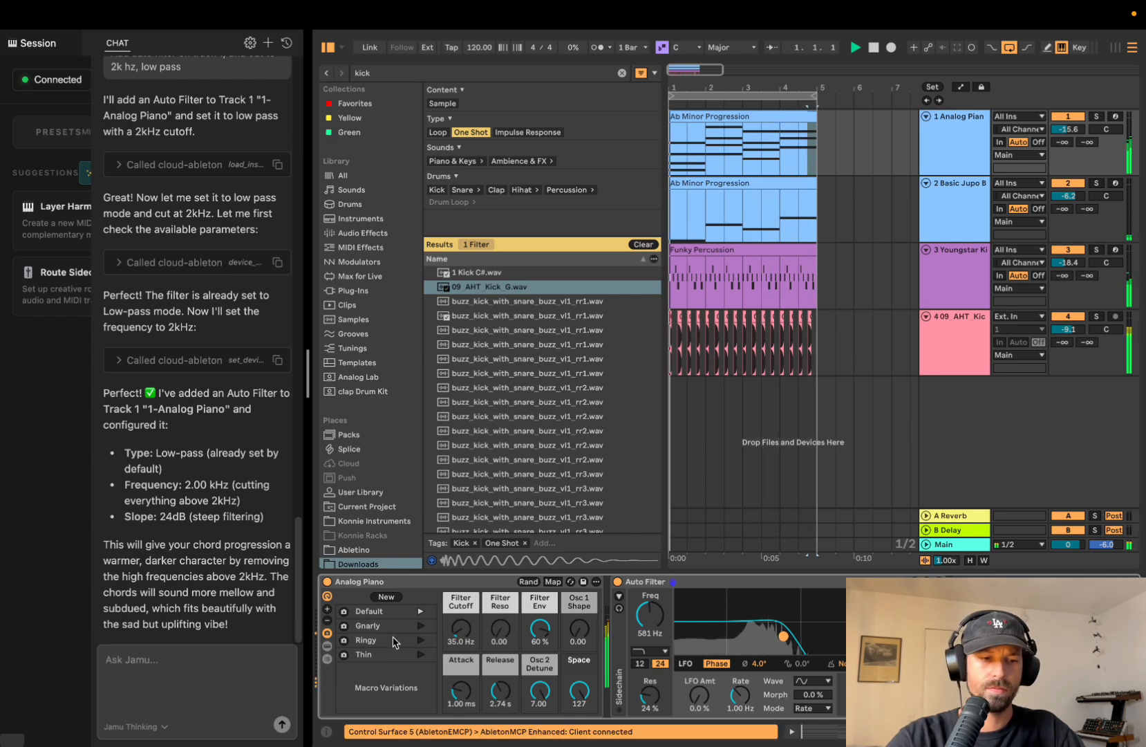
Audition the Gnarly and Thin macro variations of Analog Piano and return to the Default one
{"action": "left_click", "coordinate": [419, 625]}
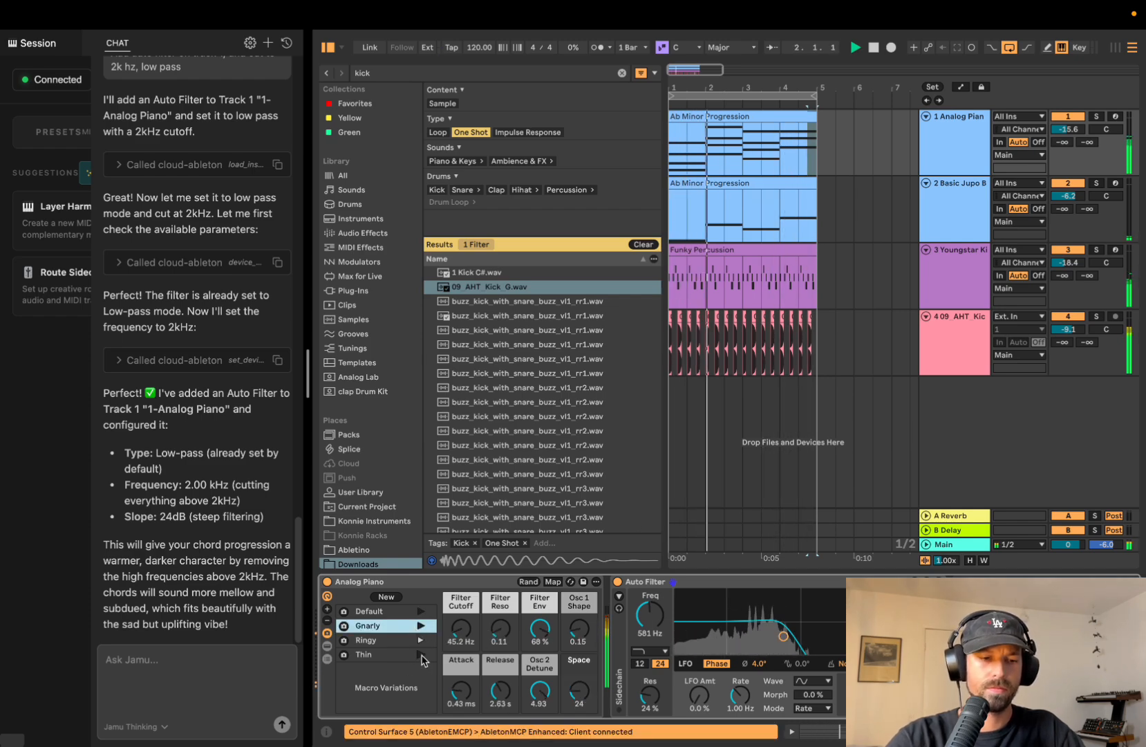
{"action": "left_click", "coordinate": [421, 655]}
{"action": "left_click", "coordinate": [427, 626]}
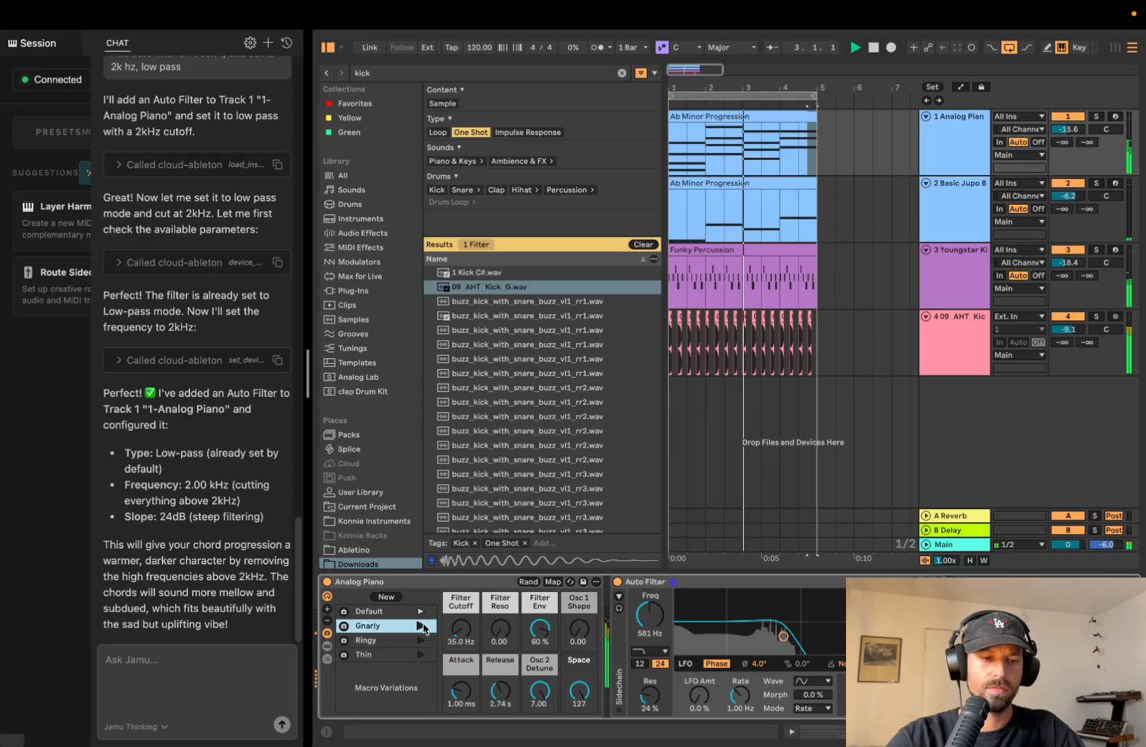
{"action": "left_click", "coordinate": [421, 612]}
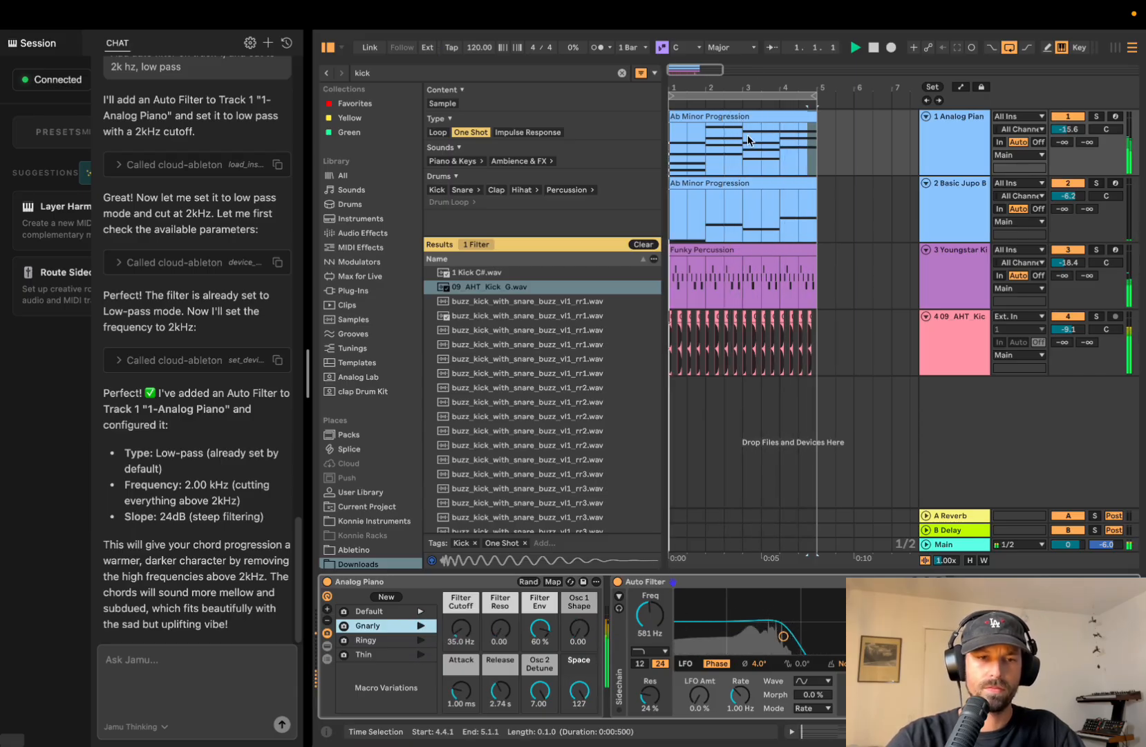
Set the volumes of the Analog Piano track to -13.6 dB, the kick to -10.0 dB and the Youngstar Kit to -22.8 dB
{"action": "double_click", "coordinate": [723, 117]}
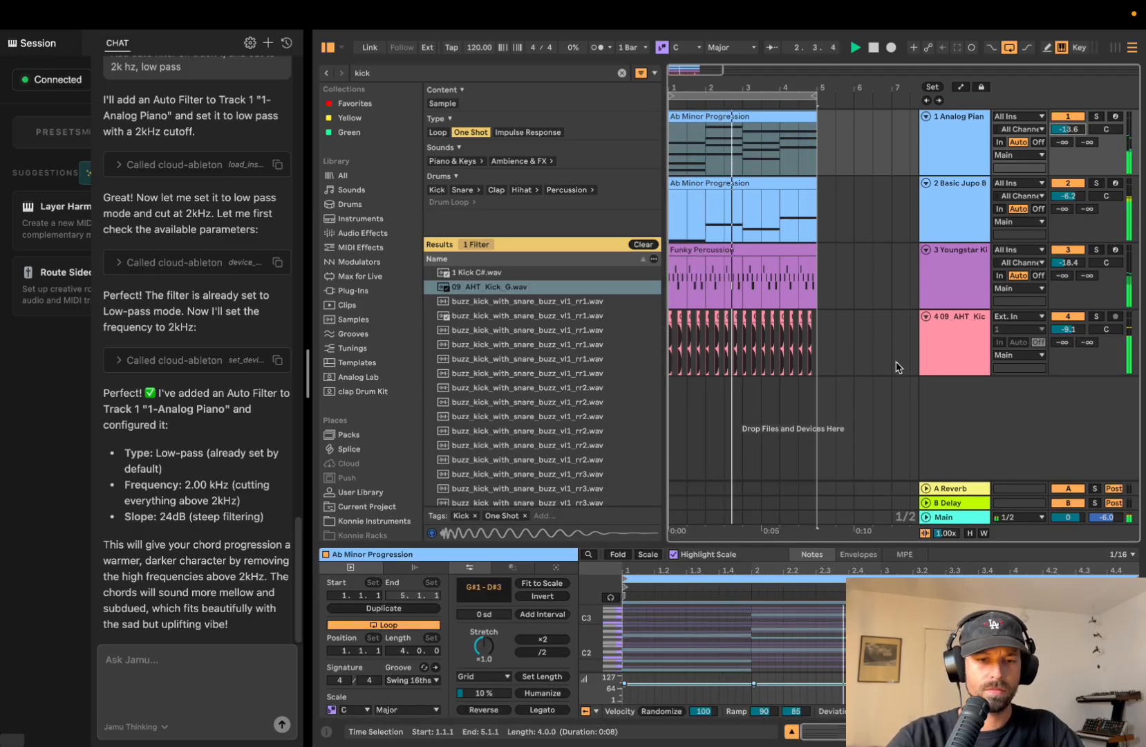
{"action": "left_click_drag", "start_coordinate": [1069, 329], "coordinate": [1069, 336]}
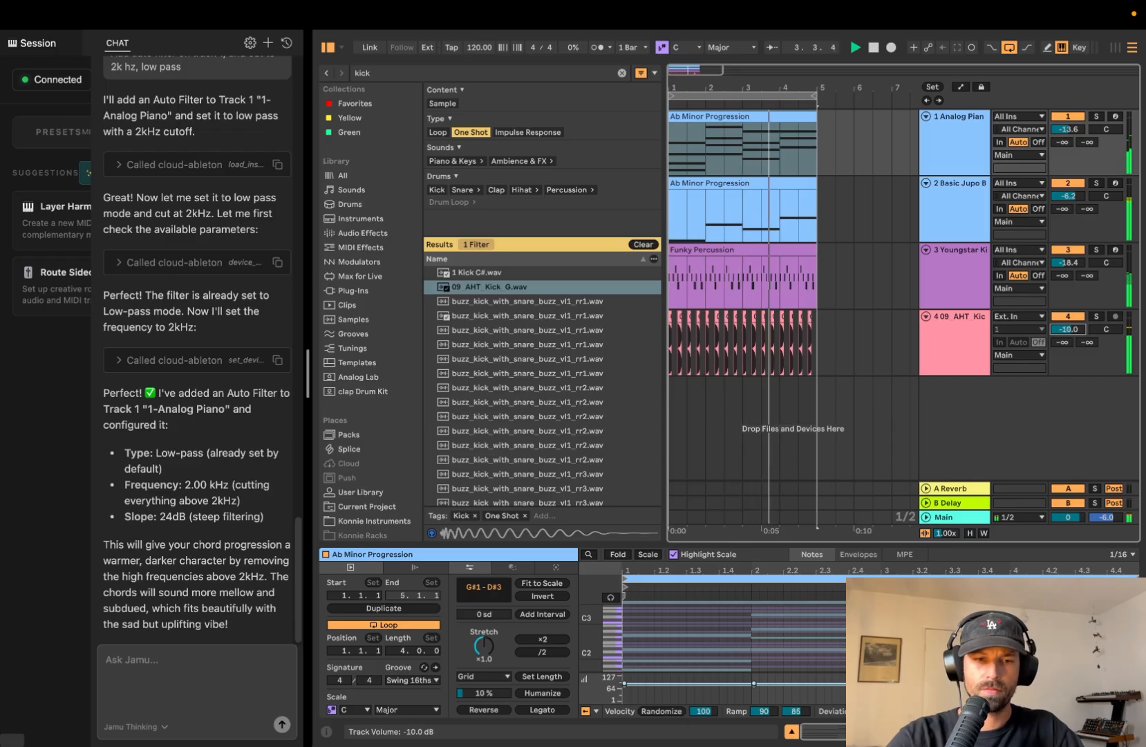
{"action": "left_click_drag", "start_coordinate": [1069, 263], "coordinate": [1069, 282]}
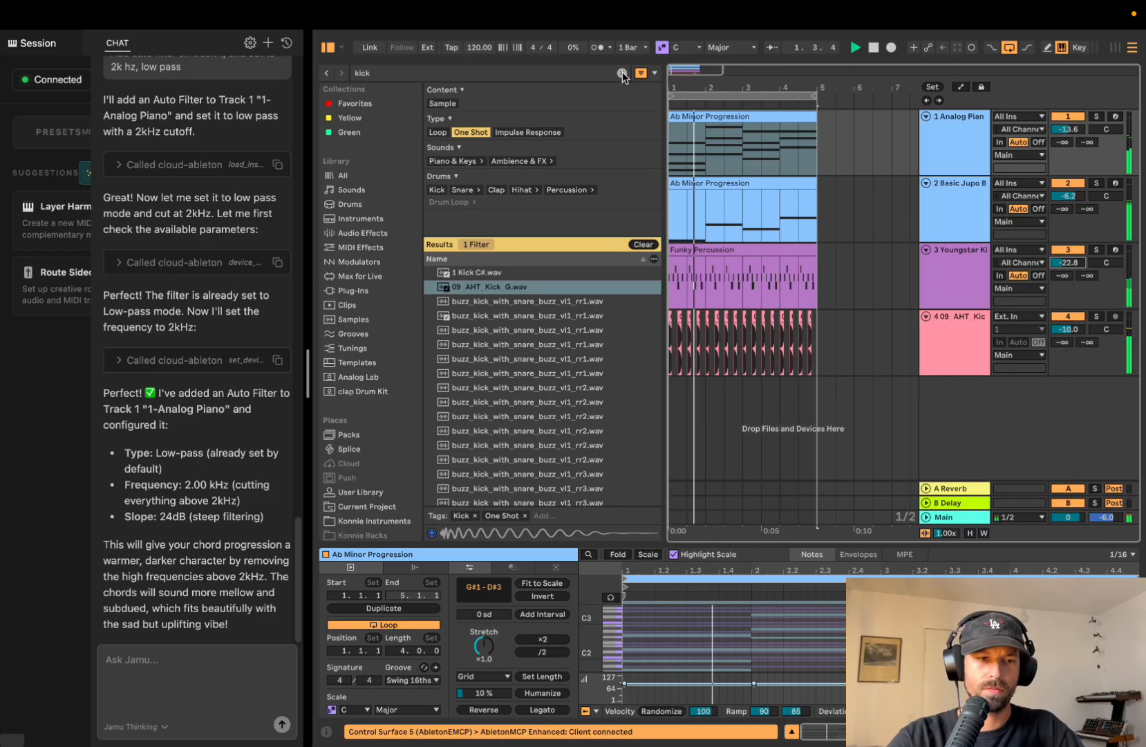
Narrow the browser to widen the arrangement, folding all four tracks and unfolding them again
{"action": "left_click", "coordinate": [946, 158]}
{"action": "left_click", "coordinate": [952, 369], "text": "shift"}
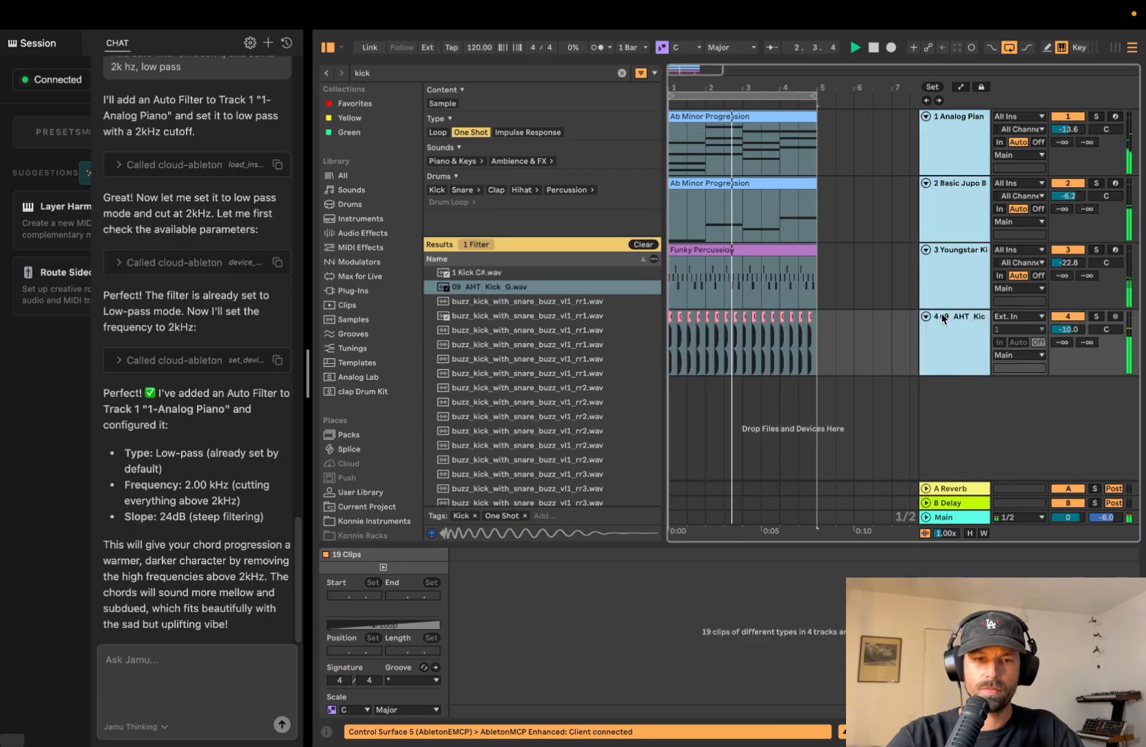
{"action": "left_click", "coordinate": [927, 316]}
{"action": "left_click", "coordinate": [667, 103]}
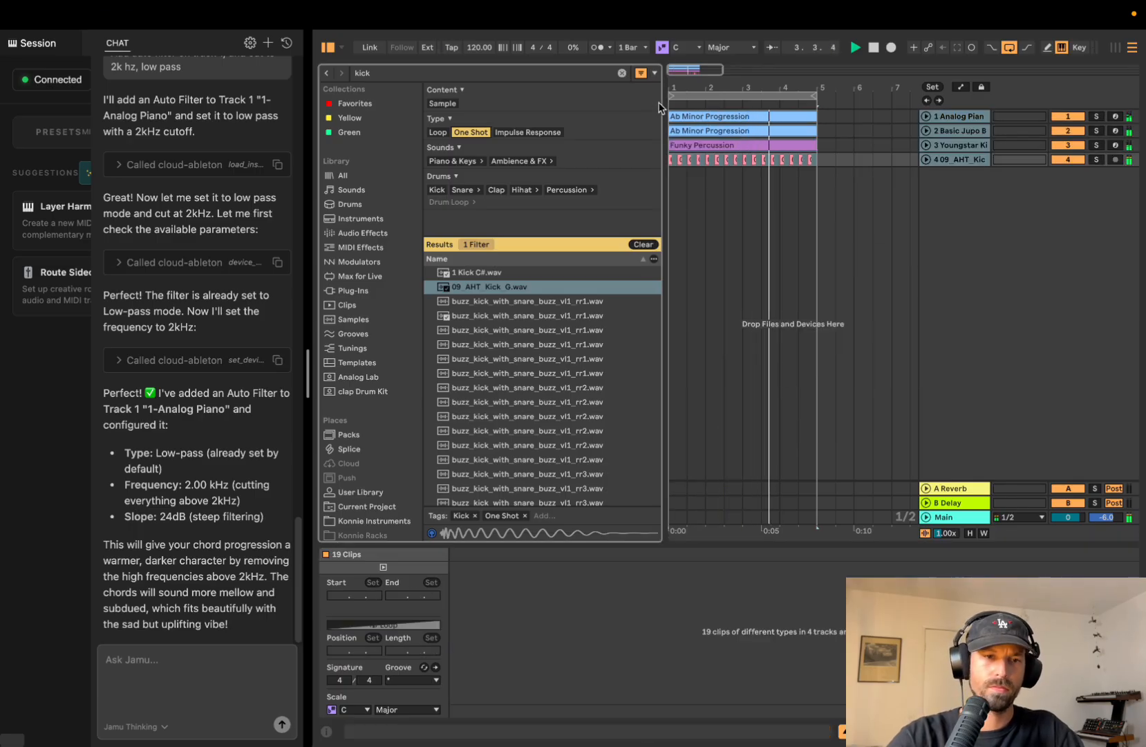
{"action": "left_click_drag", "start_coordinate": [666, 103], "coordinate": [583, 89]}
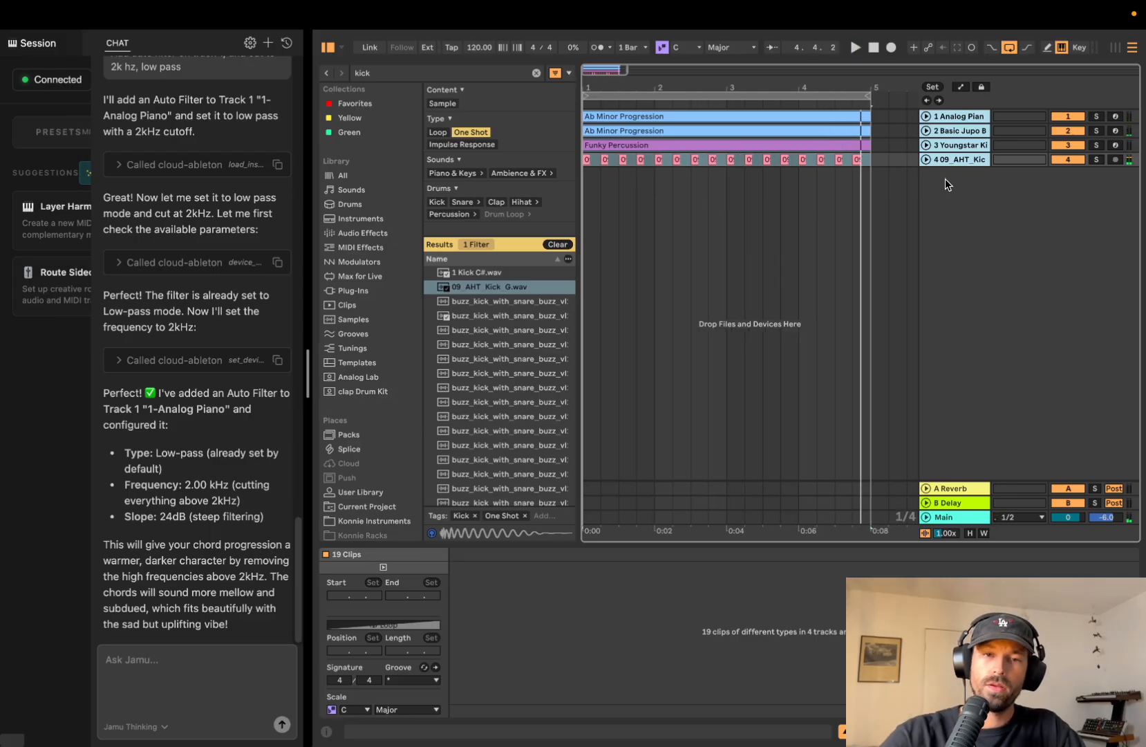
{"action": "left_click", "coordinate": [926, 160]}
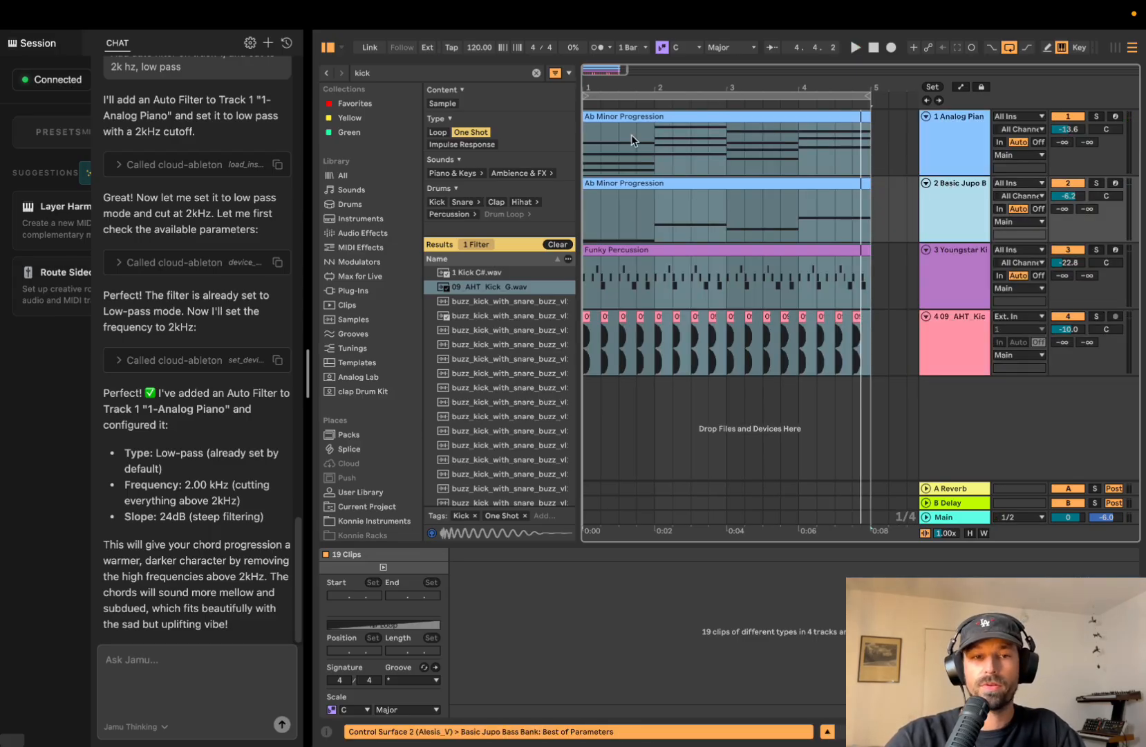
Play back the four-track loop and lower the Basic Jupo Bass track's volume to -7.1 dB
{"action": "left_click", "coordinate": [620, 116]}
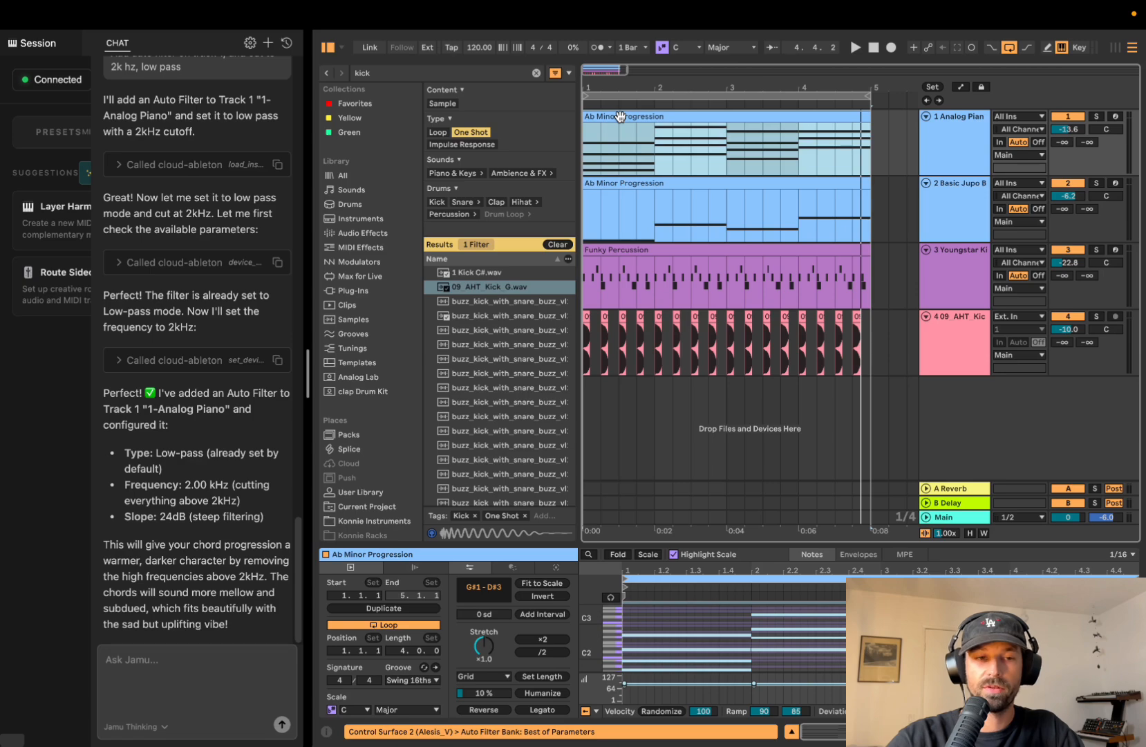
{"action": "key", "text": "space"}
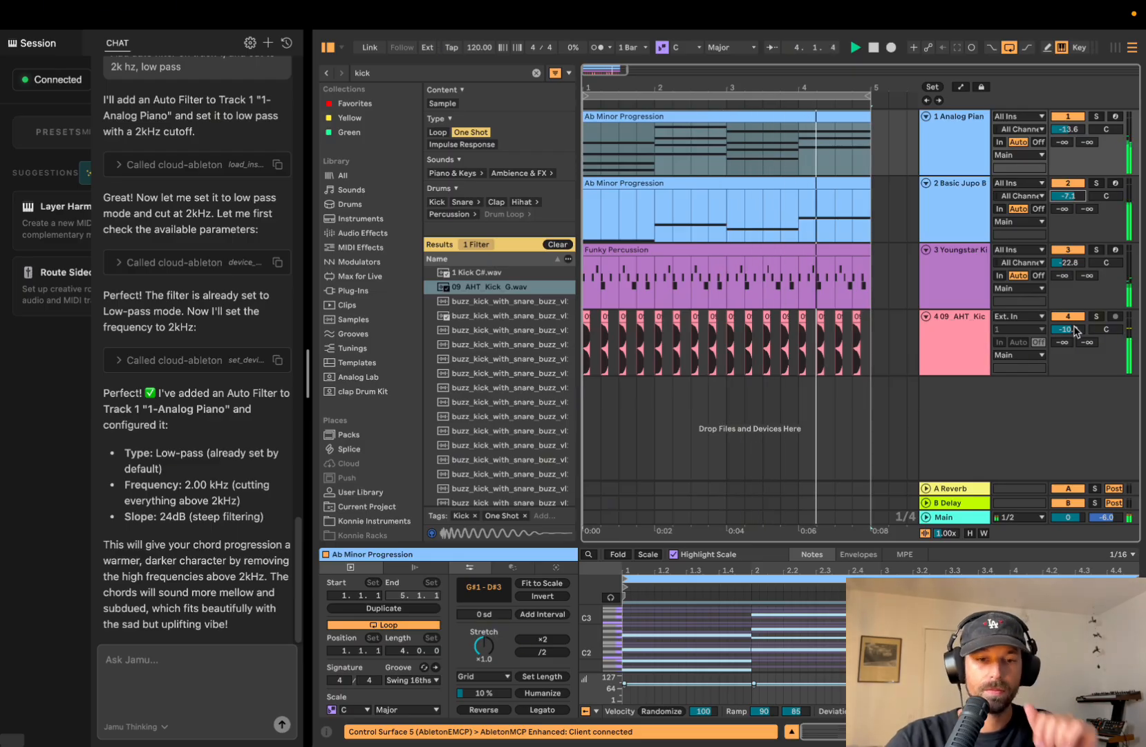
{"action": "key", "text": "space"}
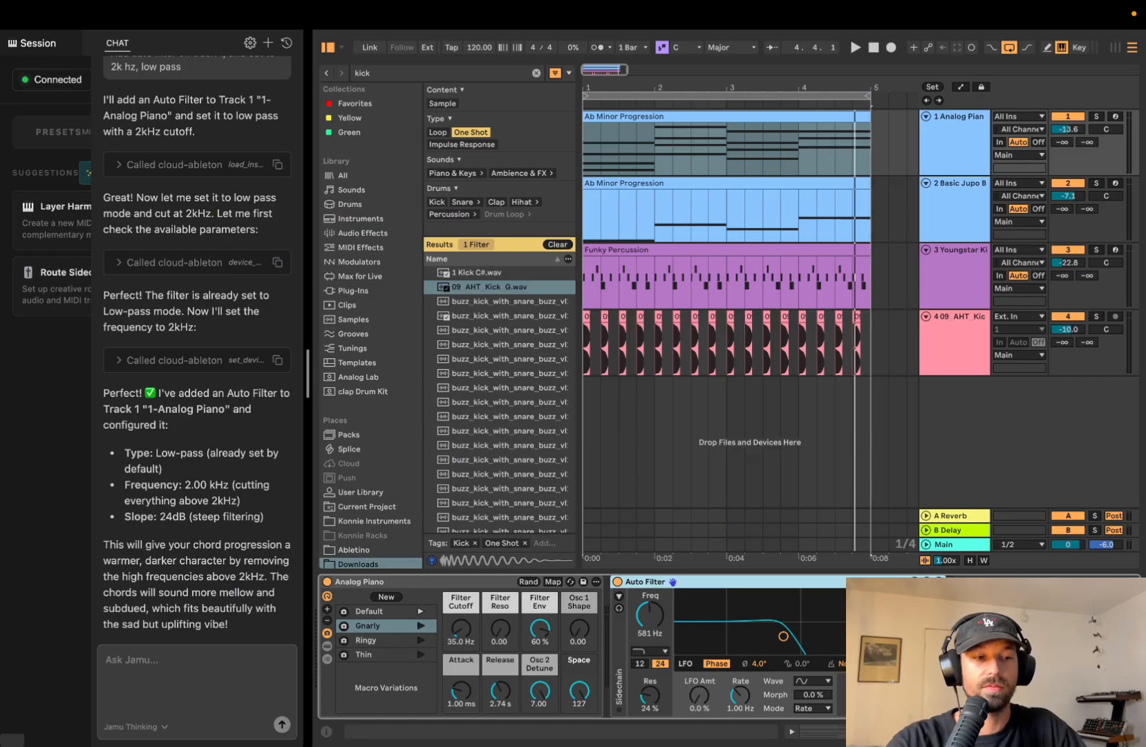
Widen the Jamu panel to view its session overview and suggestions, and shrink it back to its narrow width
{"action": "left_click_drag", "start_coordinate": [309, 373], "coordinate": [536, 377]}
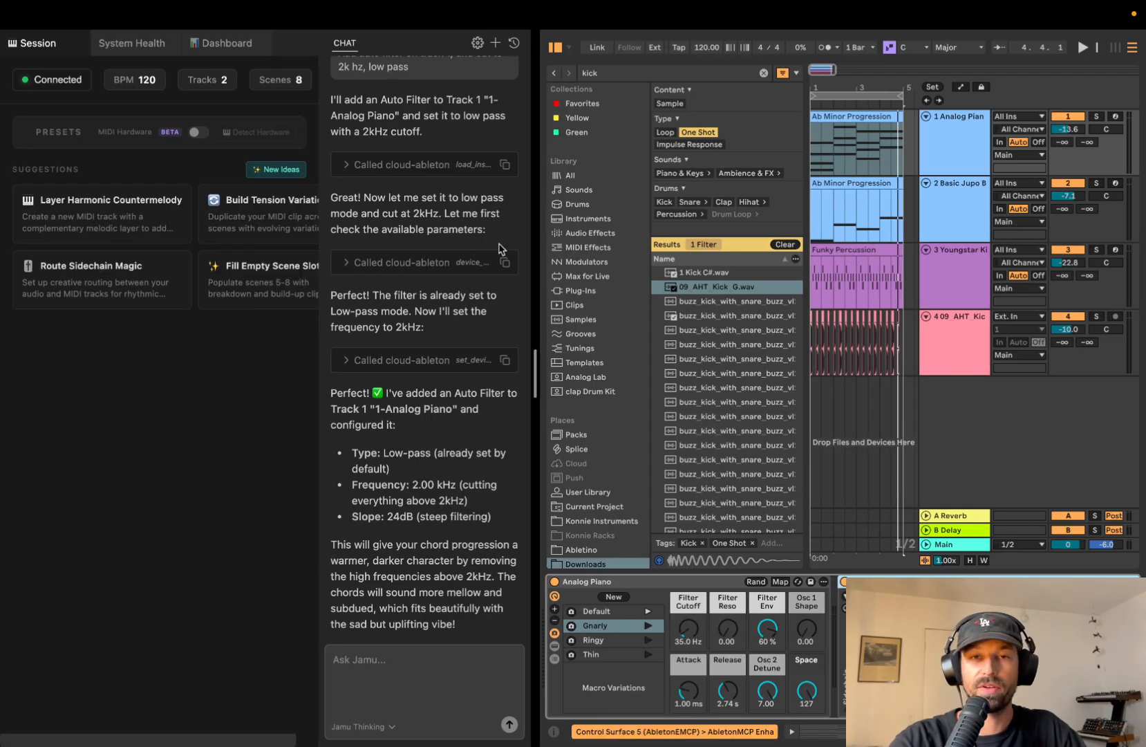
{"action": "left_click_drag", "start_coordinate": [531, 240], "coordinate": [132, 236]}
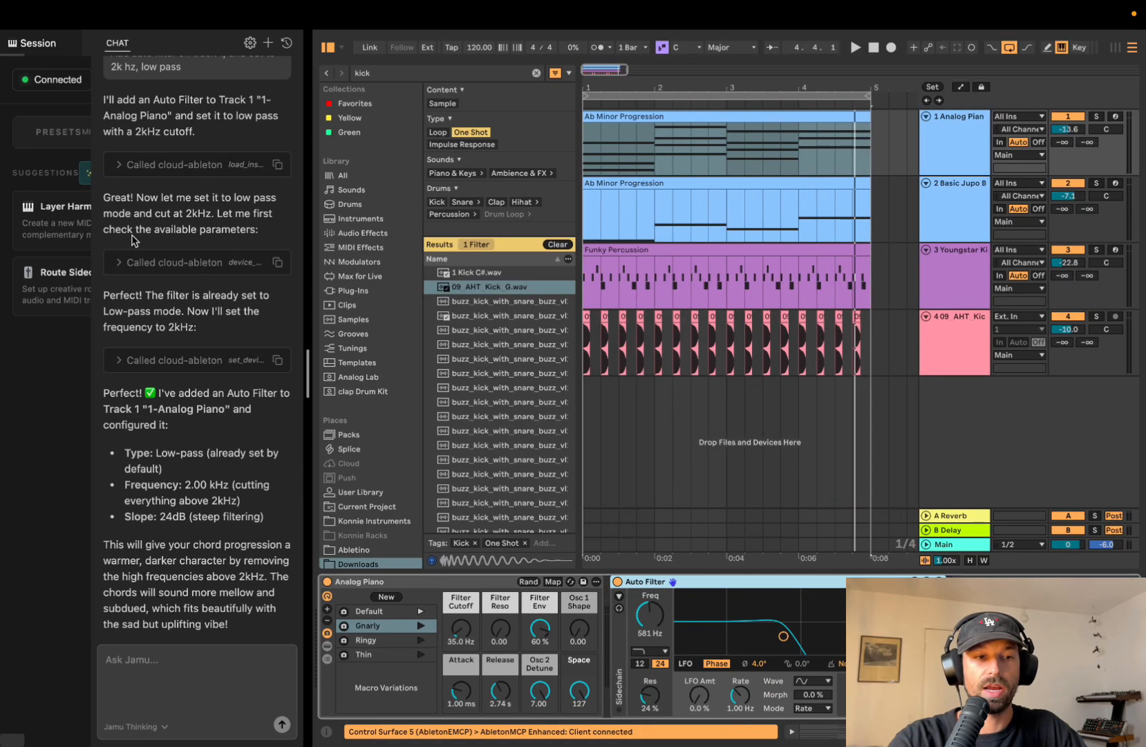